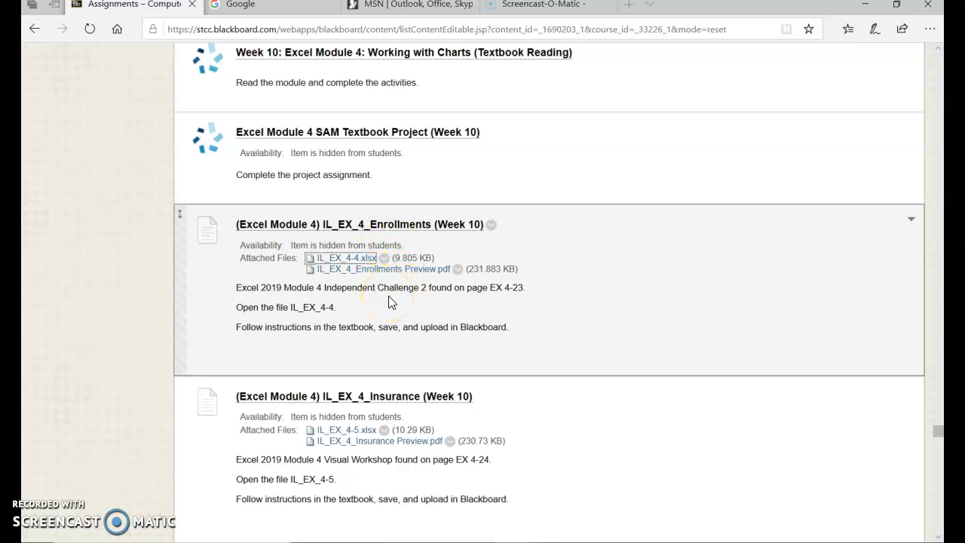
# Open the IL_EX_4-4.xlsx attachment from the Enrollments assignment in Excel.
pyautogui.click(416, 308)
pyautogui.click(349, 259)
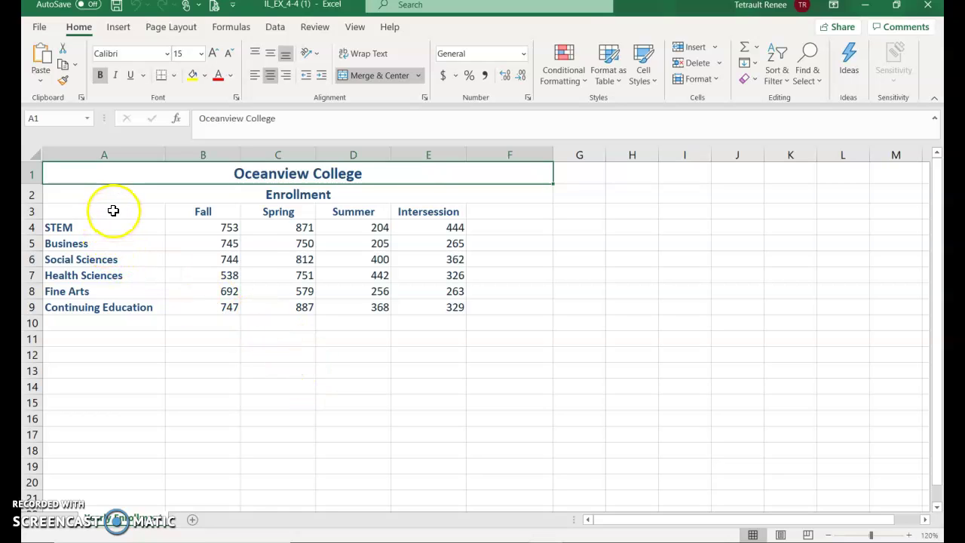
# Insert a 3-D Clustered Column chart from the enrollment range A3:E9.
pyautogui.click(113, 210)
pyautogui.moveTo(113, 210); pyautogui.dragTo(458, 307)
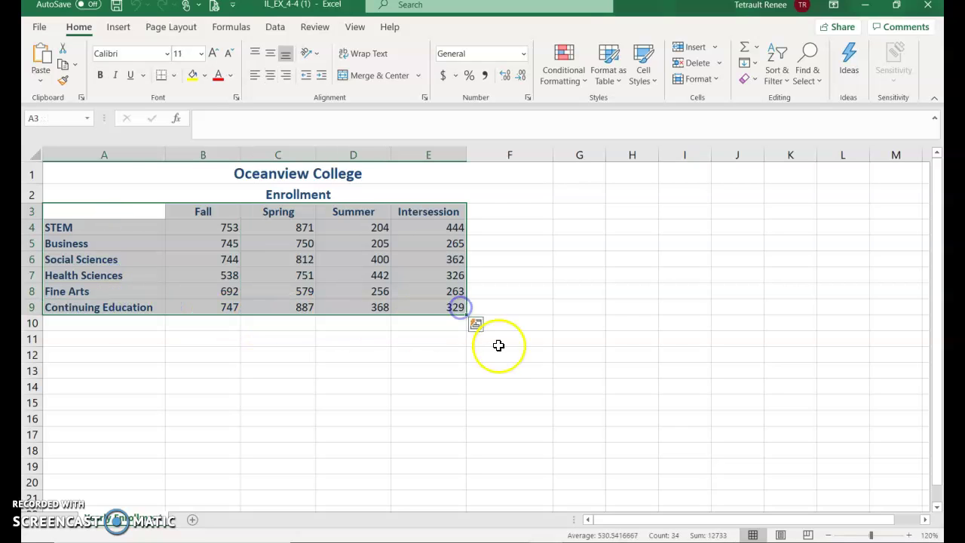
pyautogui.click(121, 28)
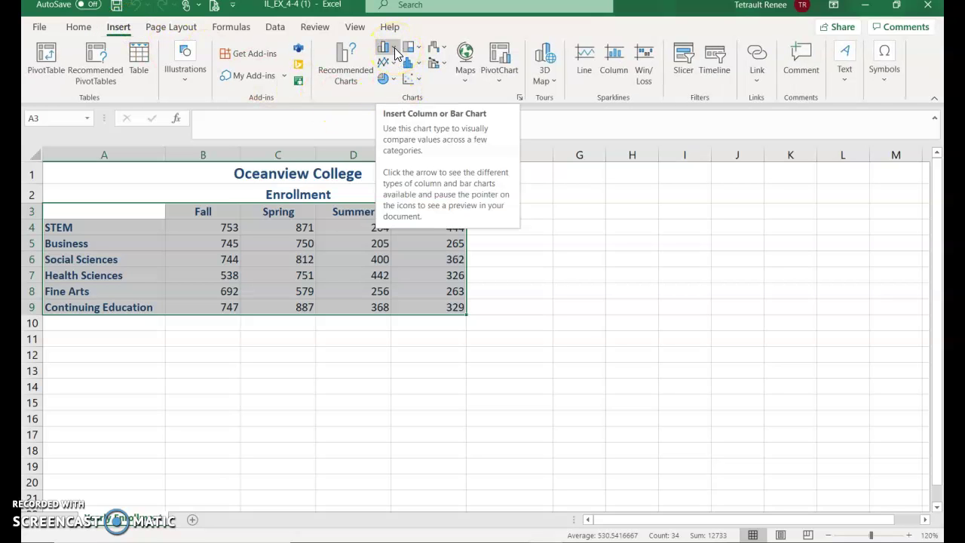
pyautogui.click(393, 50)
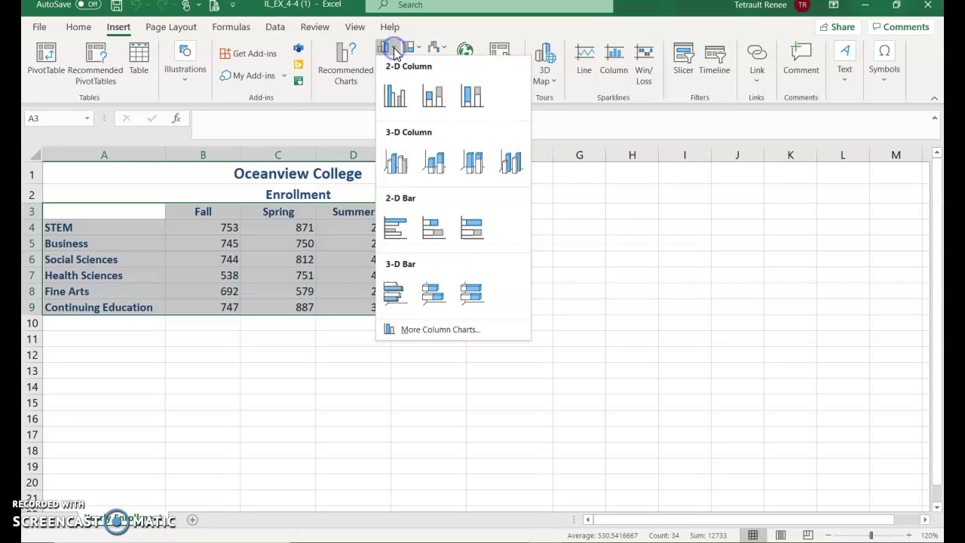
pyautogui.click(396, 162)
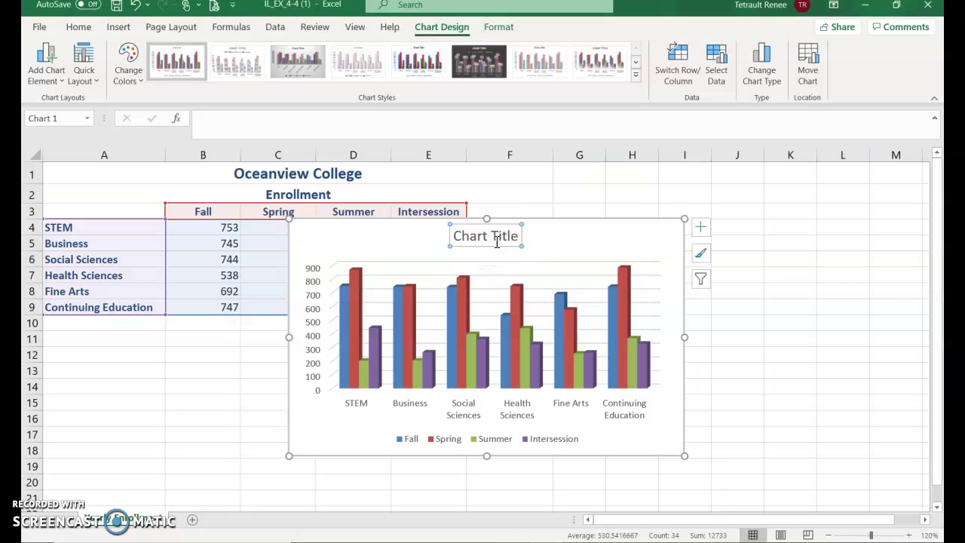
# Replace the placeholder chart title with 'Enrollment, by Division'.
pyautogui.write('Enrollment, by Division')
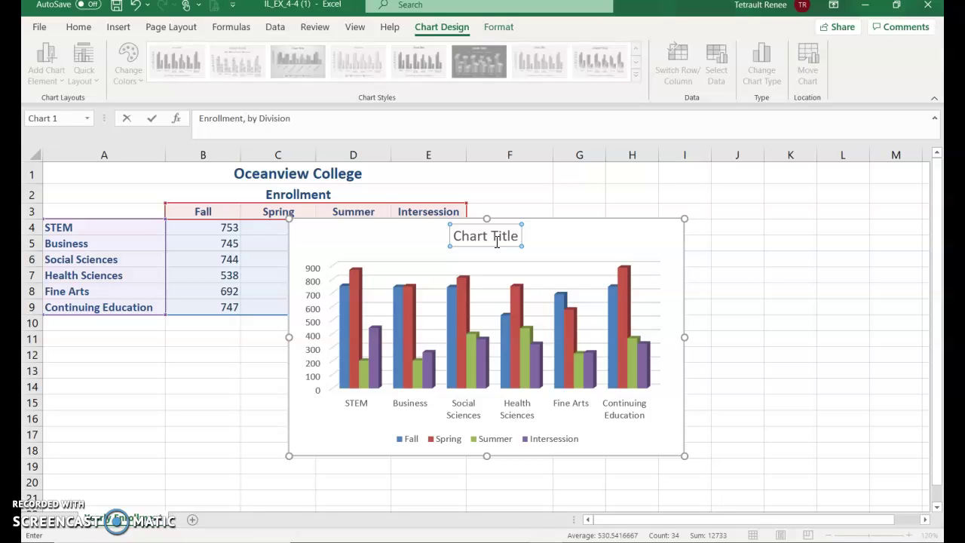
pyautogui.click(153, 119)
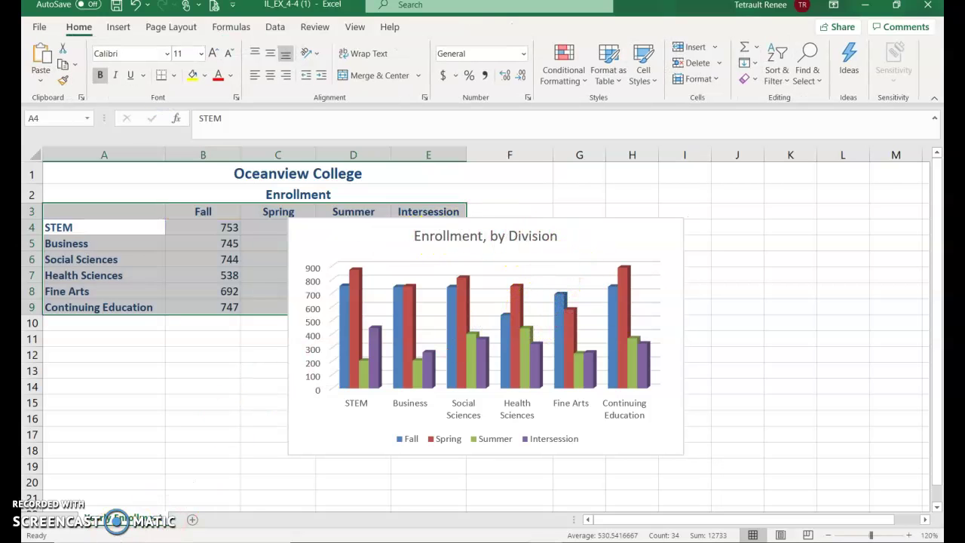
pyautogui.click(460, 237)
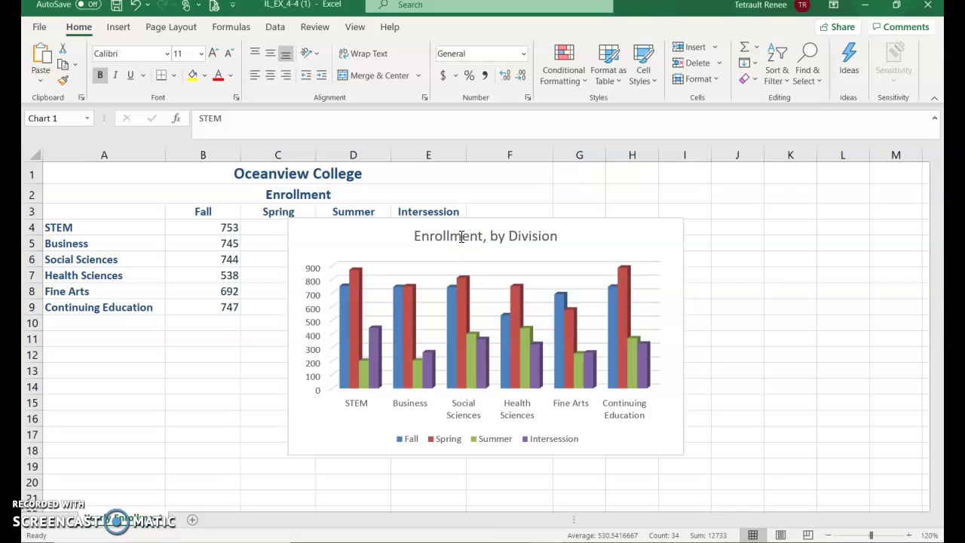
# Apply the 'Fill: Blue, Accent color 1; Shadow' WordArt style to the chart title text.
pyautogui.doubleClick(509, 236)
pyautogui.tripleClick(516, 239)
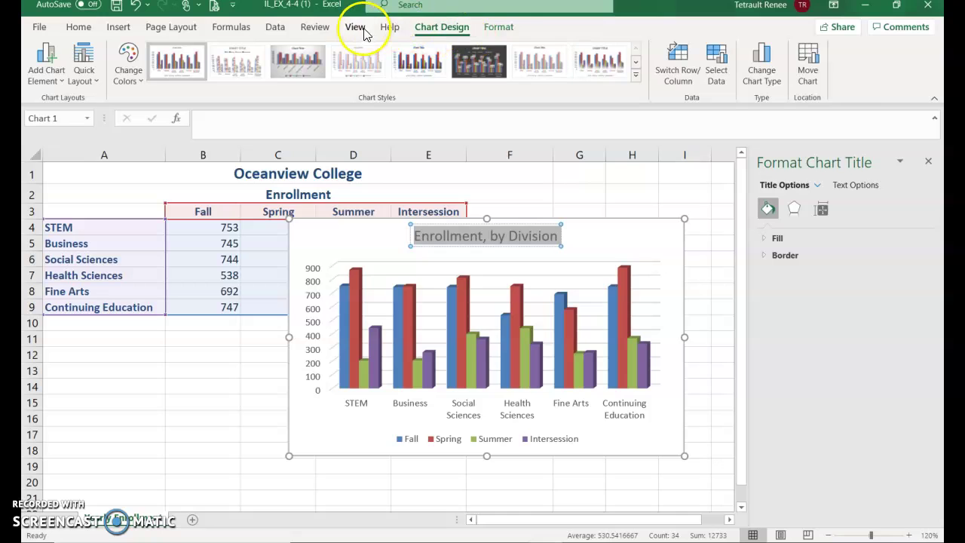
pyautogui.click(499, 27)
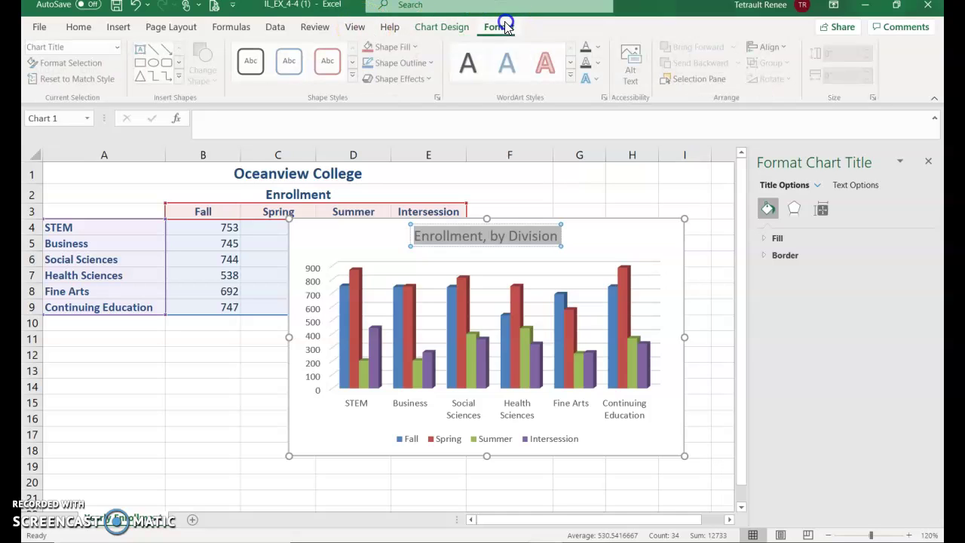
pyautogui.click(572, 77)
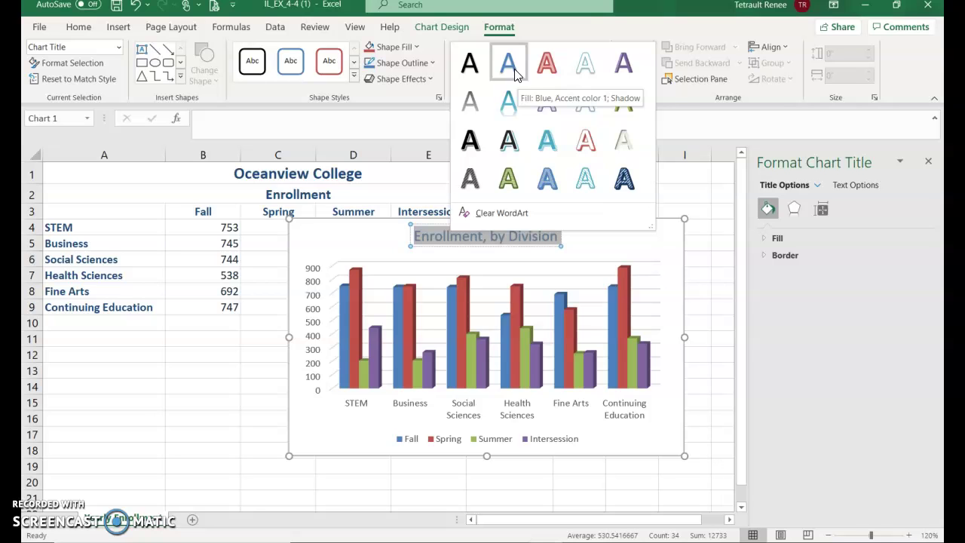
pyautogui.click(515, 70)
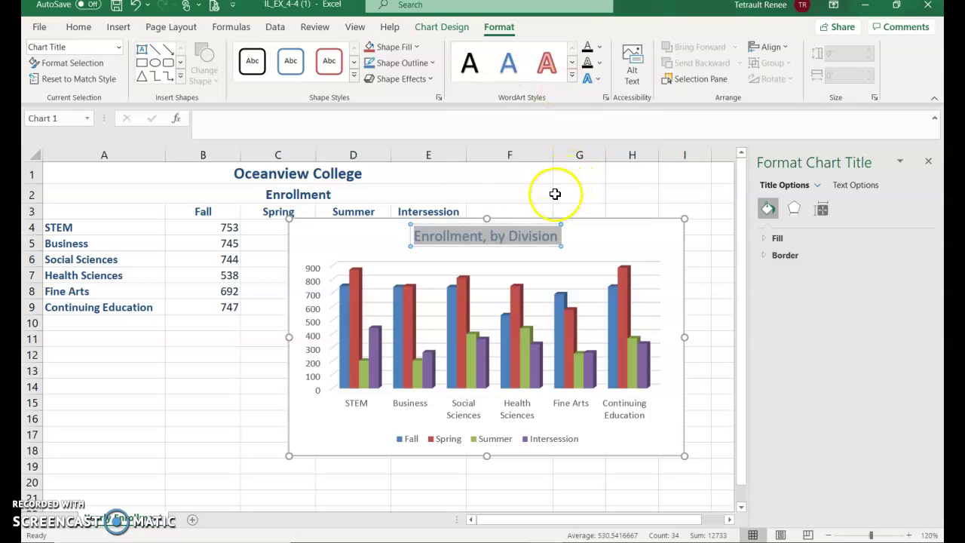
# Apply the purple colored-fill shape style with white text to the chart title box.
pyautogui.click(630, 246)
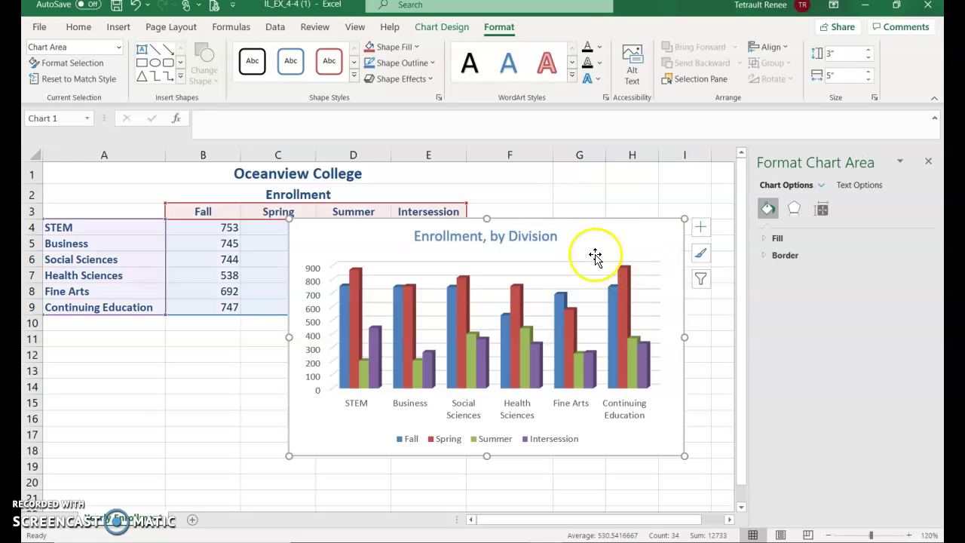
pyautogui.click(525, 238)
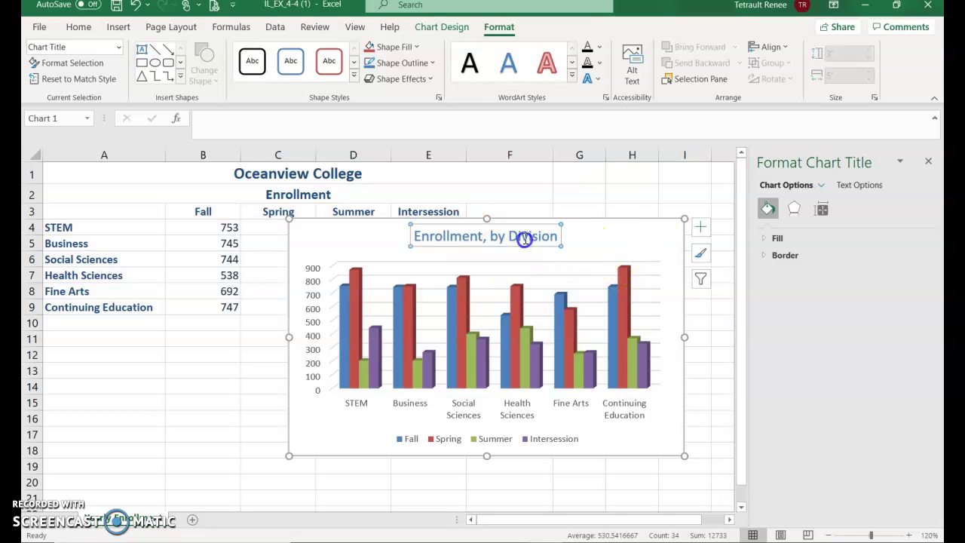
pyautogui.click(354, 77)
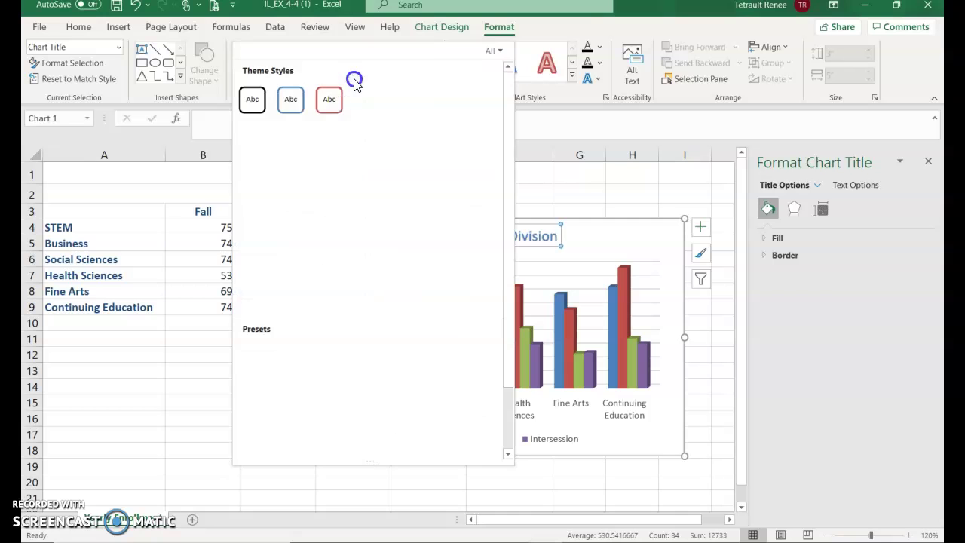
pyautogui.click(410, 185)
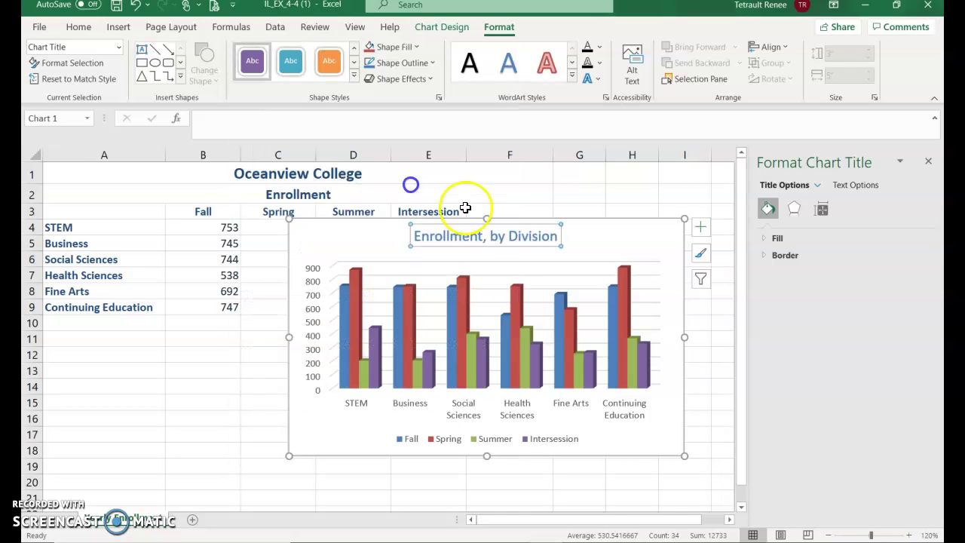
pyautogui.click(602, 248)
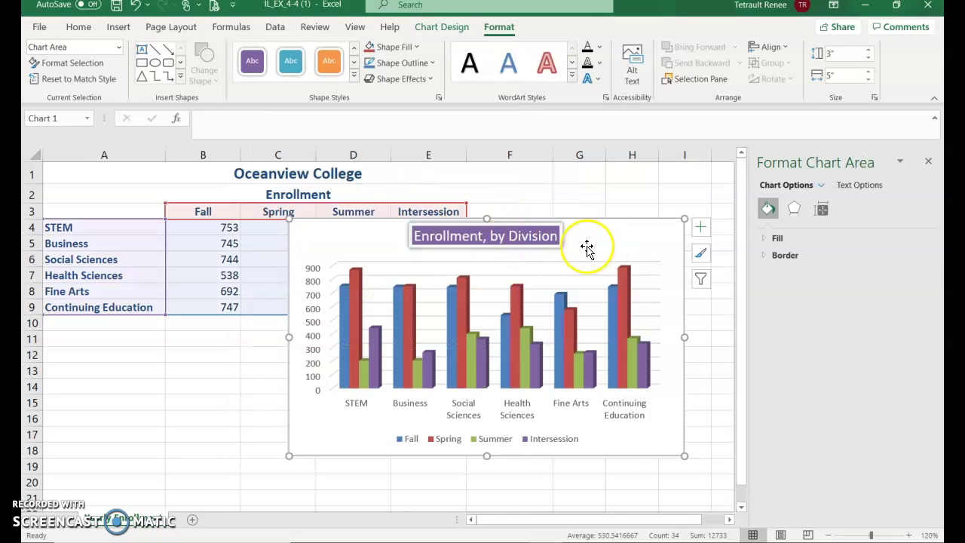
pyautogui.click(550, 236)
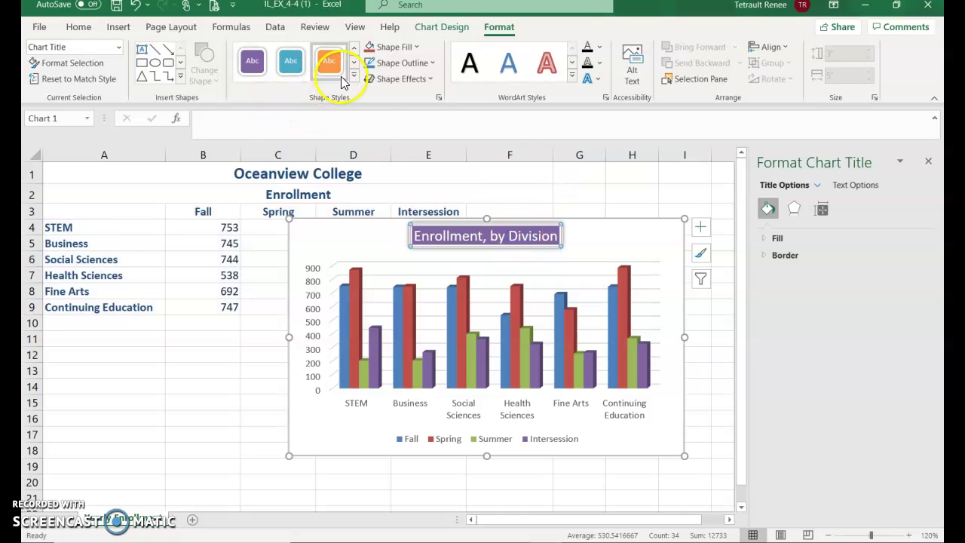
# Give the chart title a bevel shape effect.
pyautogui.click(391, 82)
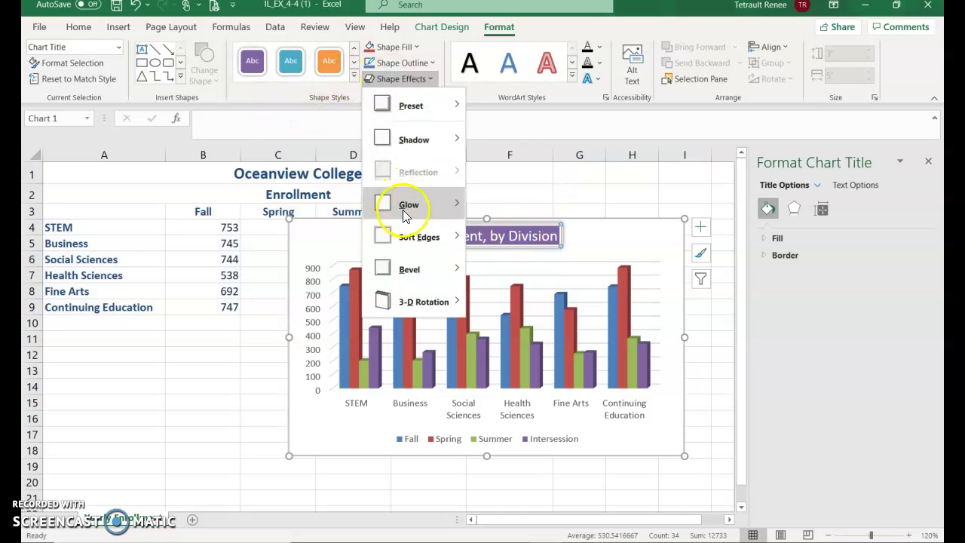
pyautogui.moveTo(406, 238)
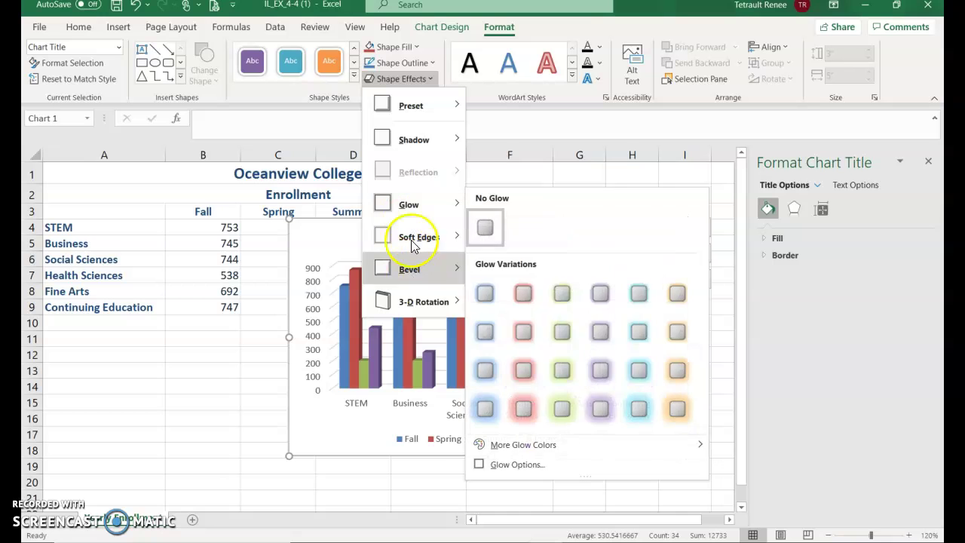
pyautogui.moveTo(411, 268)
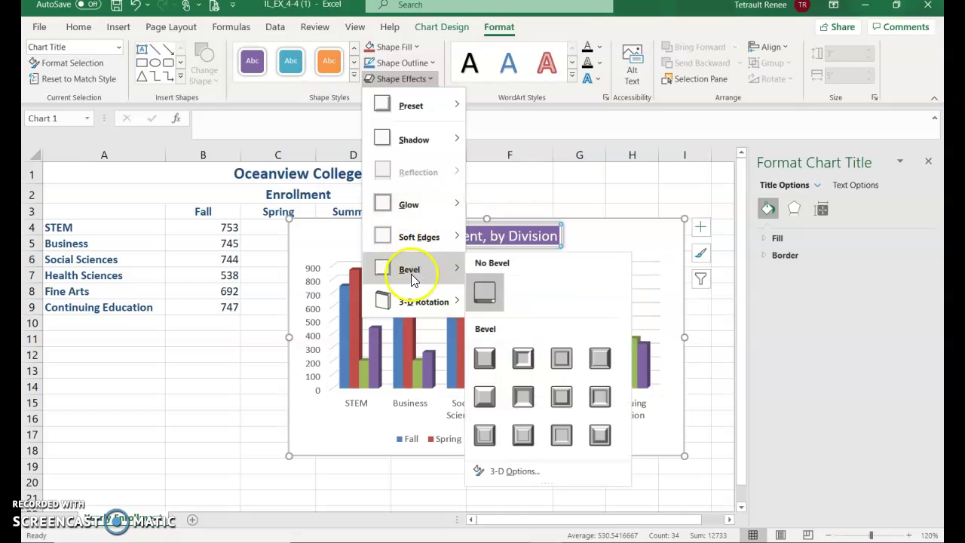
pyautogui.click(523, 358)
# Apply an Outer Shadow preset to the whole chart area.
pyautogui.click(596, 257)
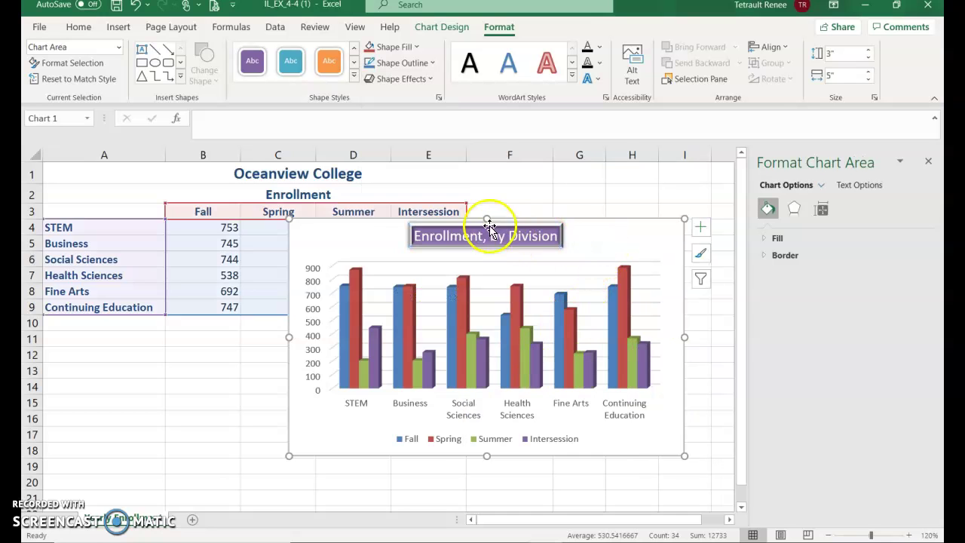
pyautogui.click(370, 80)
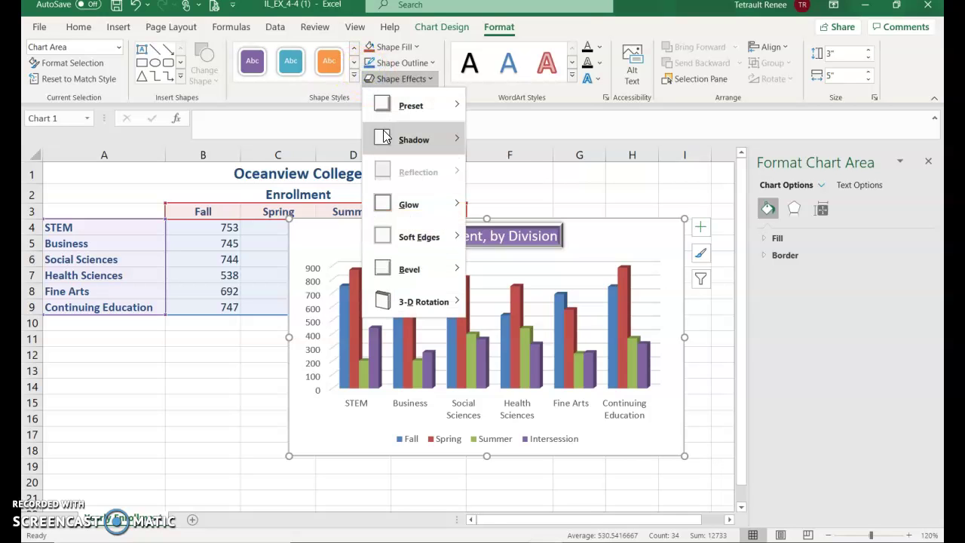
pyautogui.moveTo(387, 136)
pyautogui.click(572, 165)
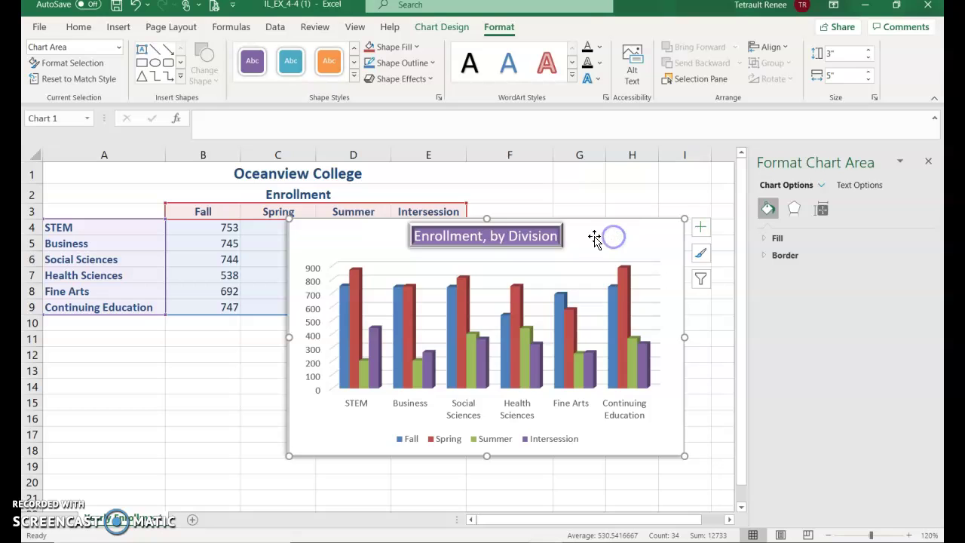
# Browse further Shape Effects options for the chart area.
pyautogui.click(429, 78)
pyautogui.moveTo(433, 283)
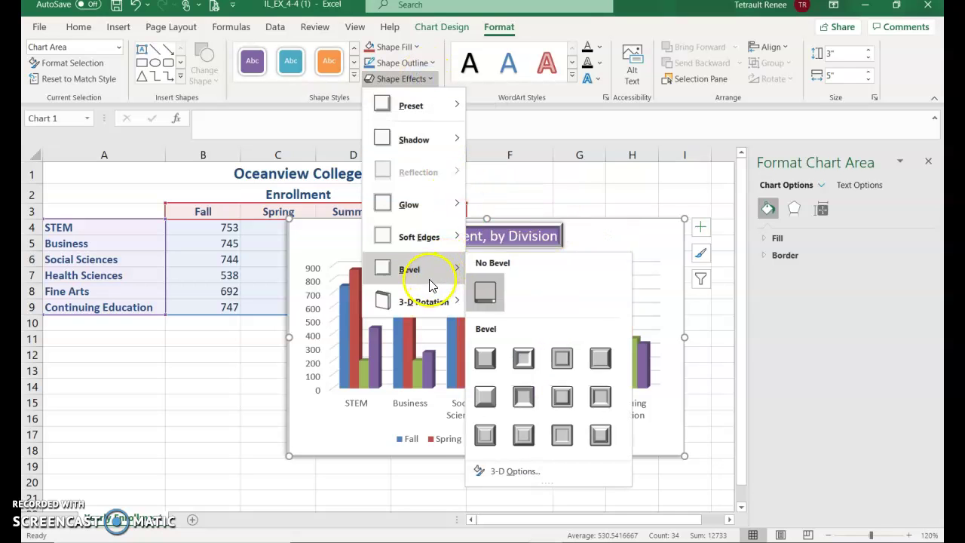
pyautogui.moveTo(439, 240)
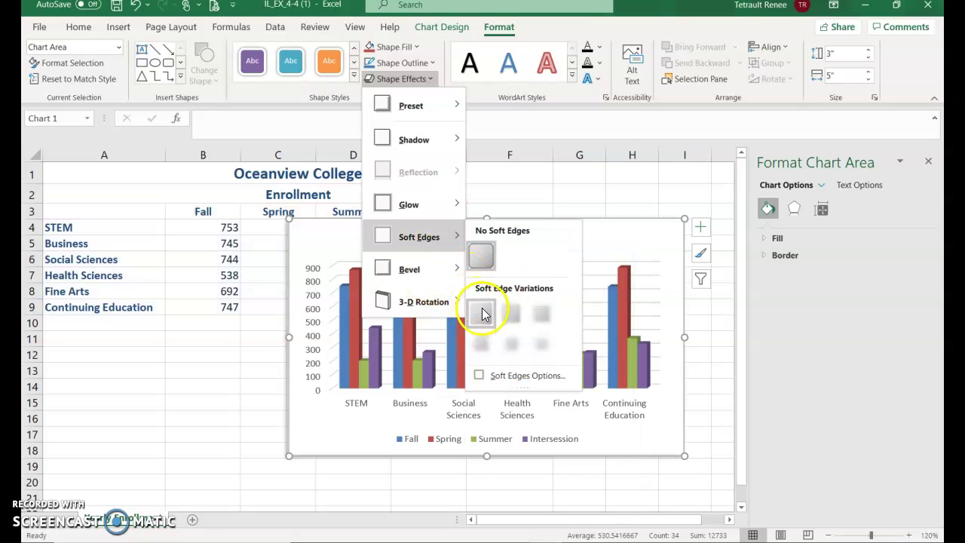
pyautogui.moveTo(425, 214)
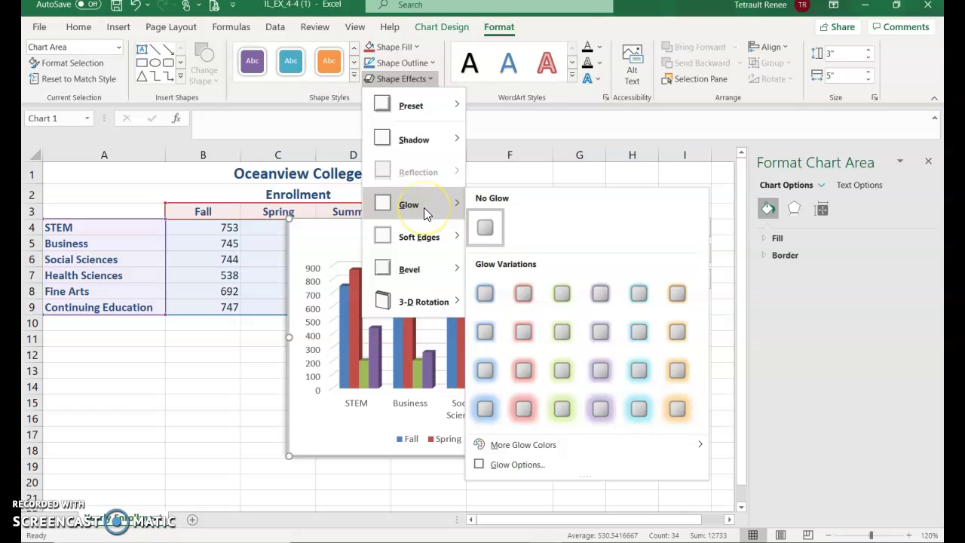
# Apply the same green Glow variation to the chart area and the chart title.
pyautogui.click(562, 293)
pyautogui.click(622, 276)
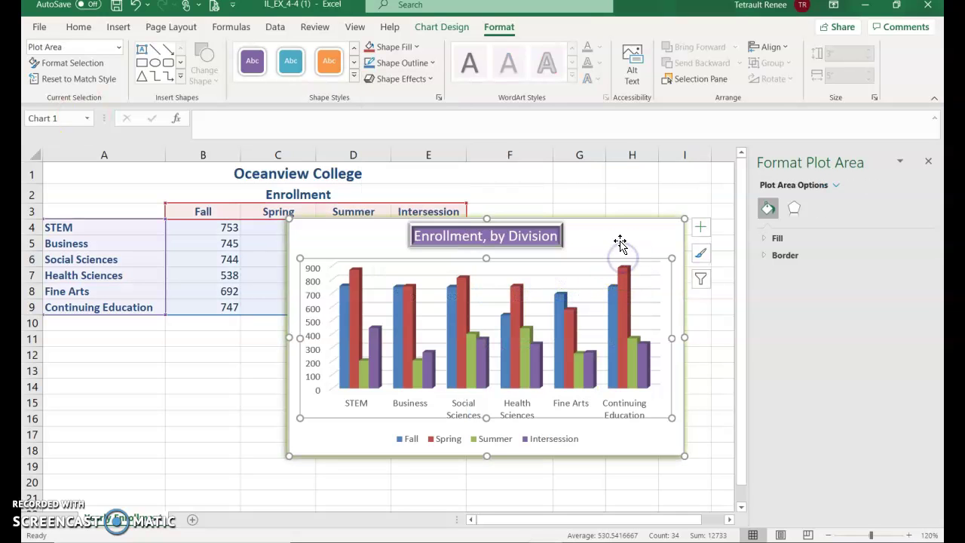
pyautogui.click(614, 242)
pyautogui.click(520, 234)
pyautogui.click(398, 79)
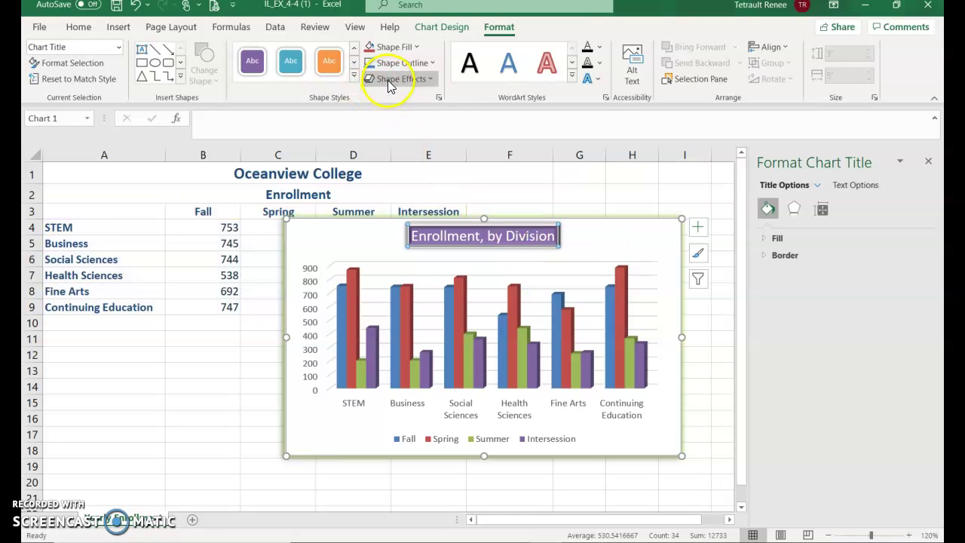
pyautogui.click(408, 206)
pyautogui.click(561, 332)
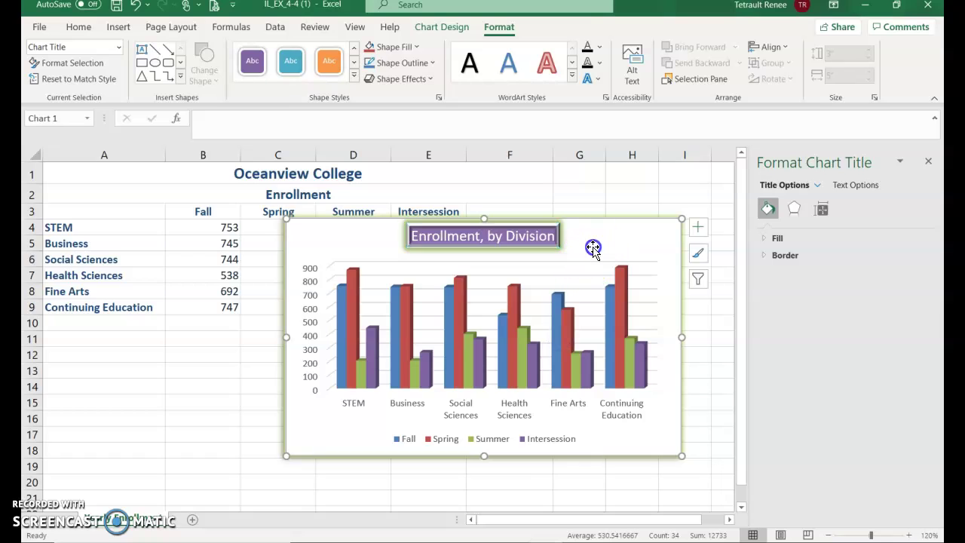
# Drag the chart off the data table to sit over columns G–L.
pyautogui.click(592, 247)
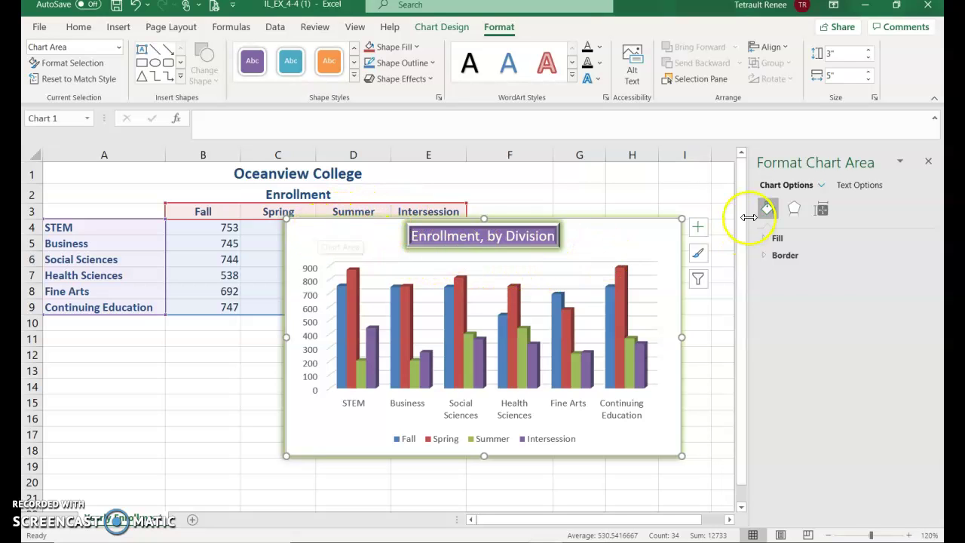
pyautogui.moveTo(619, 526); pyautogui.dragTo(625, 523)
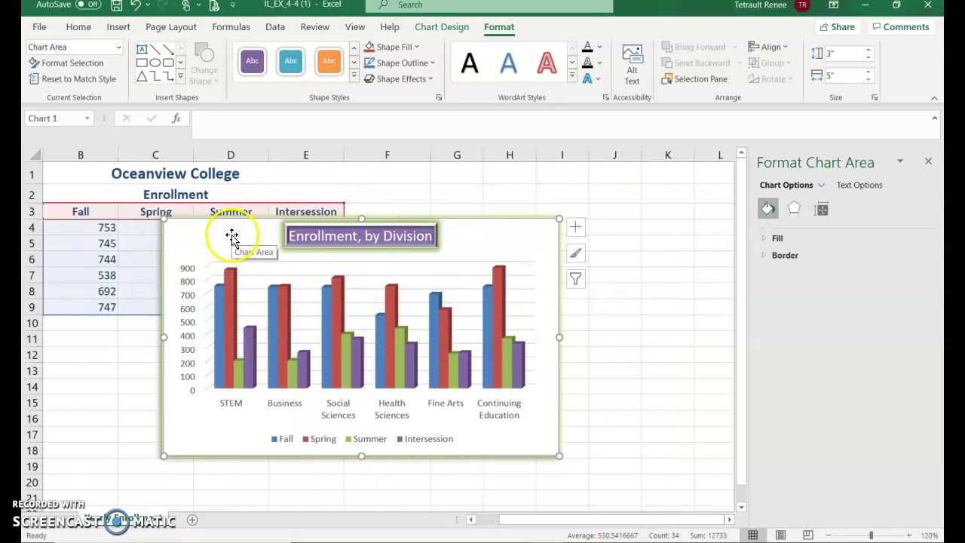
pyautogui.moveTo(226, 237); pyautogui.dragTo(550, 222)
pyautogui.click(580, 237)
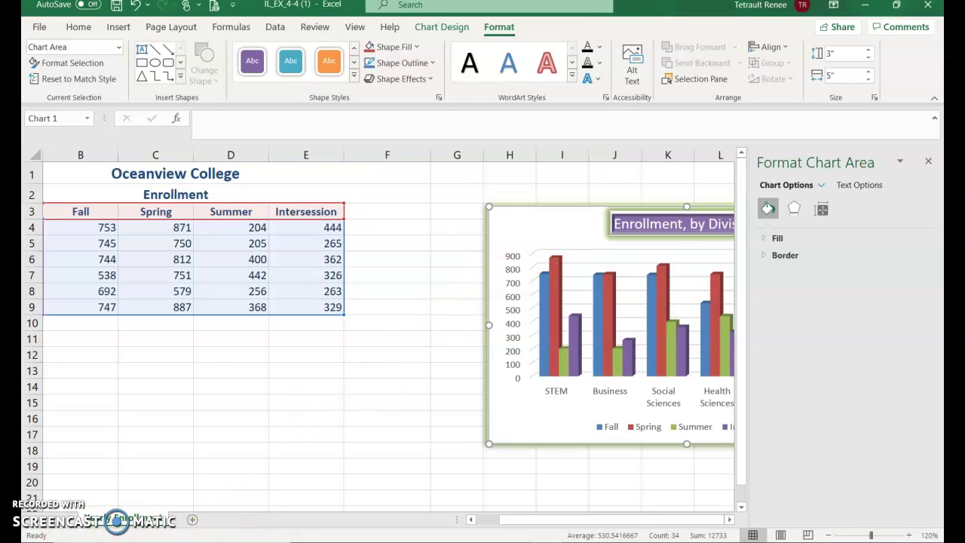
pyautogui.click(388, 212)
# Enter the column heading 'Average' in F3.
pyautogui.click(510, 214)
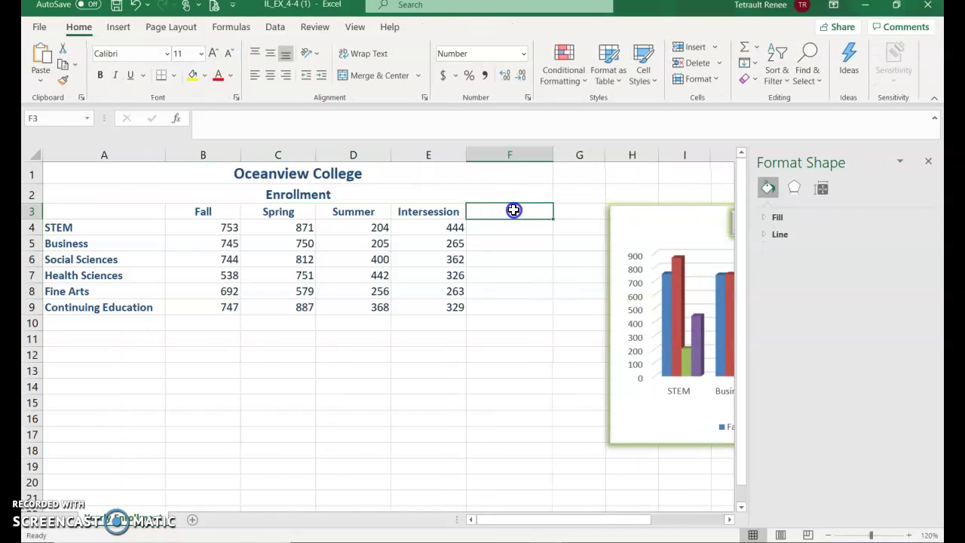
pyautogui.write('Average')
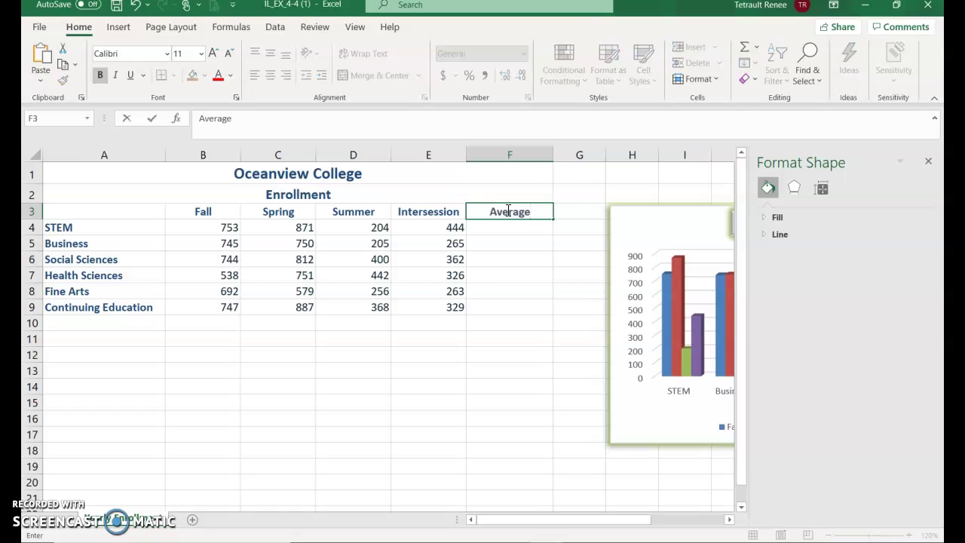
pyautogui.press('Return')
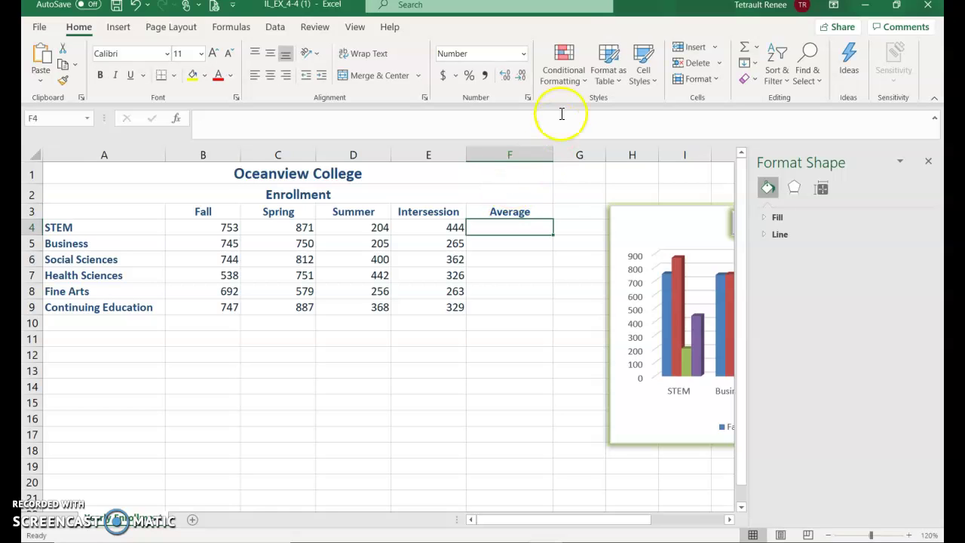
# Put =AVERAGE(B4:E4) in F4 with AutoSum Average and fill it down to F9.
pyautogui.click(758, 52)
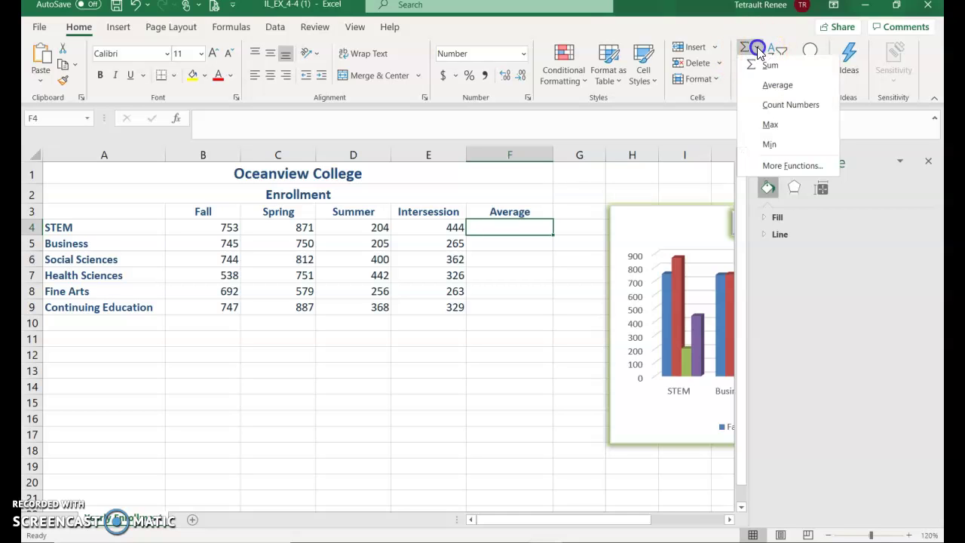
pyautogui.click(778, 85)
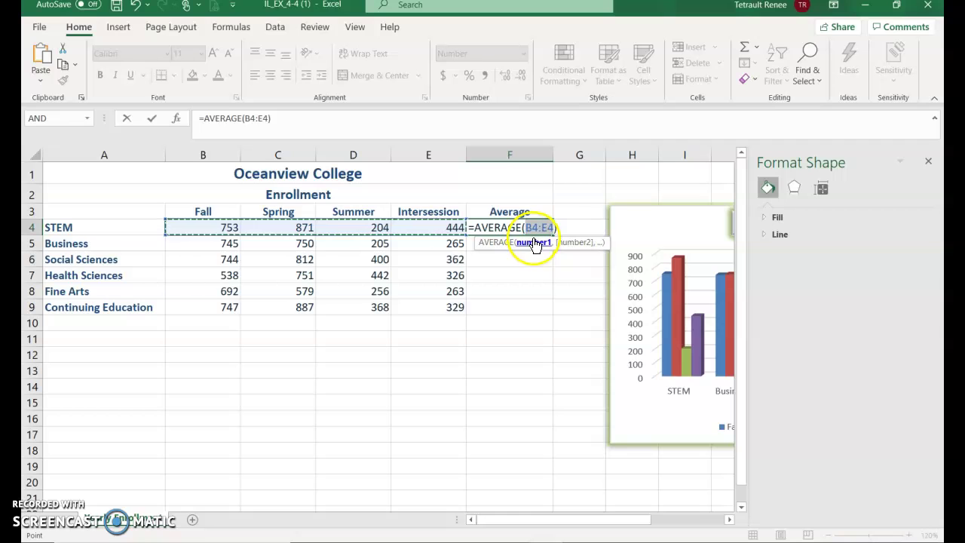
pyautogui.click(152, 119)
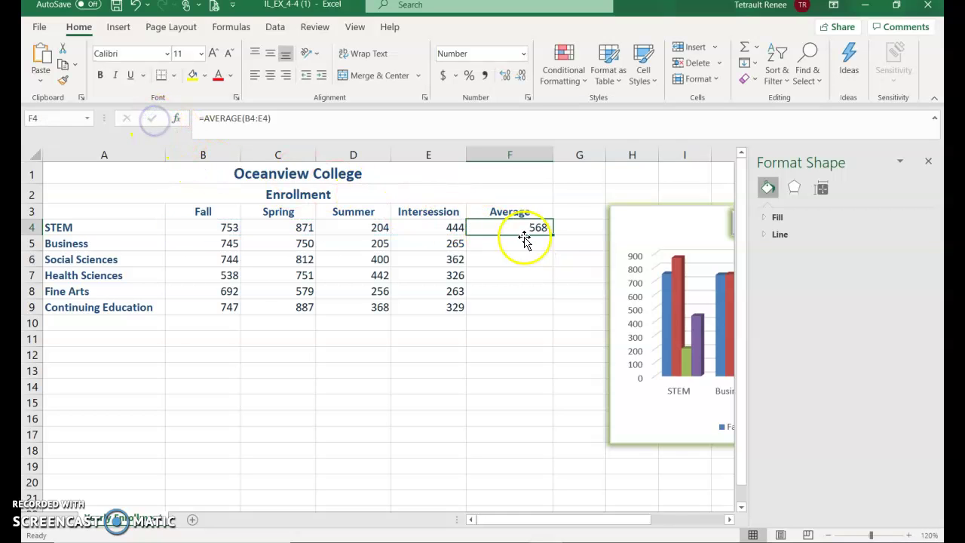
pyautogui.moveTo(553, 235); pyautogui.dragTo(552, 314)
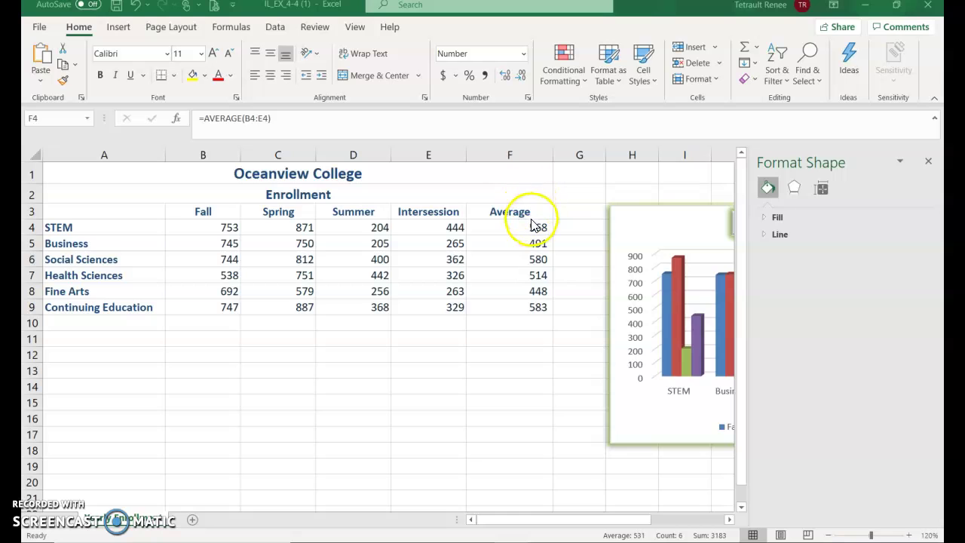
pyautogui.click(538, 520)
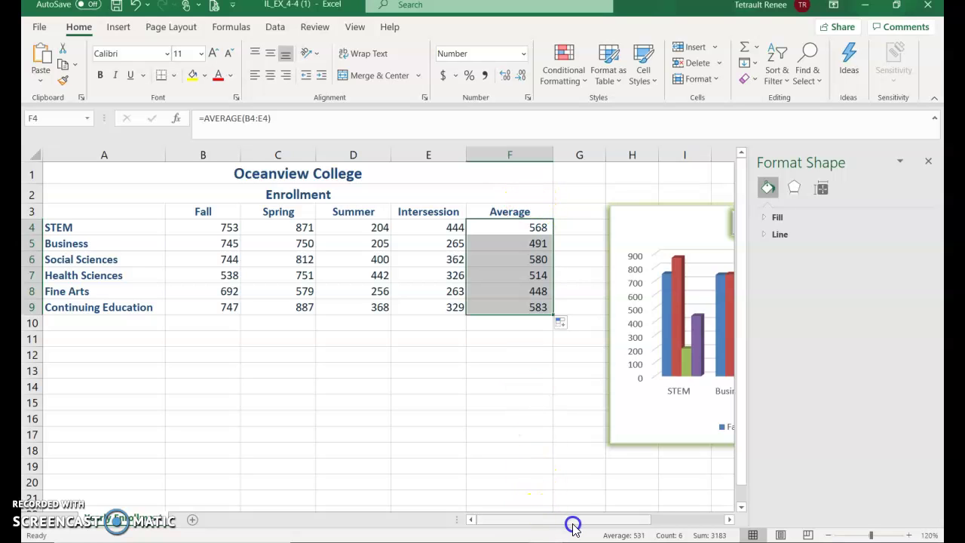
pyautogui.click(575, 525)
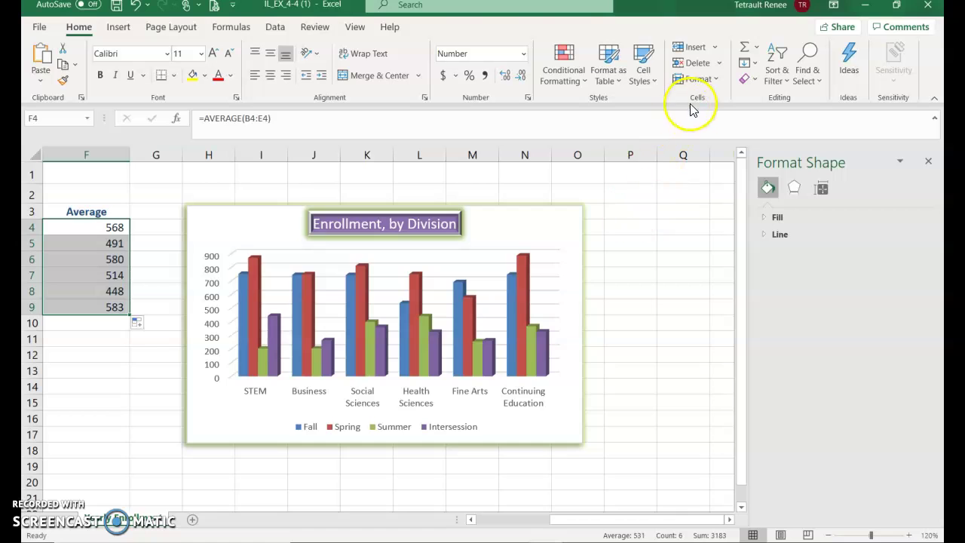
# Change the chart's data range to A3:F9 so Average is plotted as a series.
pyautogui.click(556, 219)
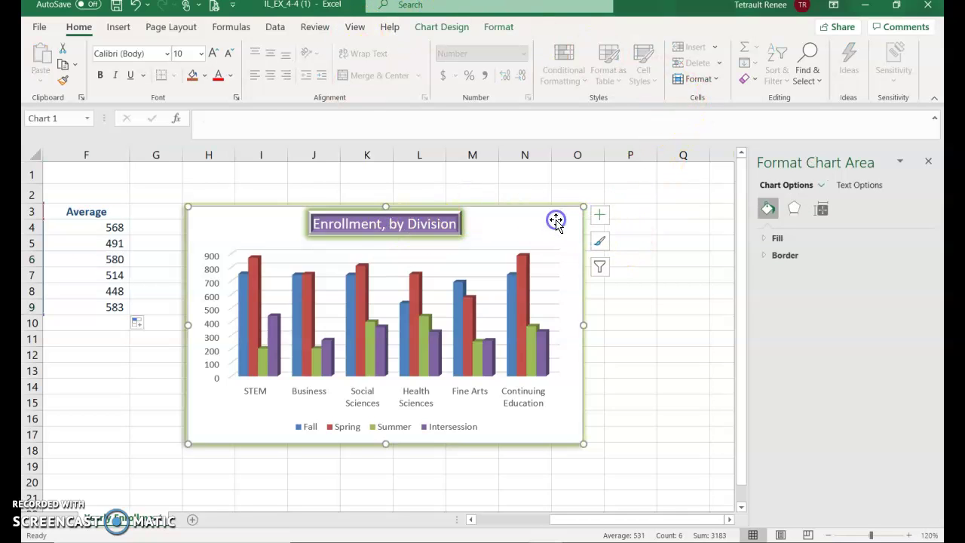
pyautogui.click(446, 28)
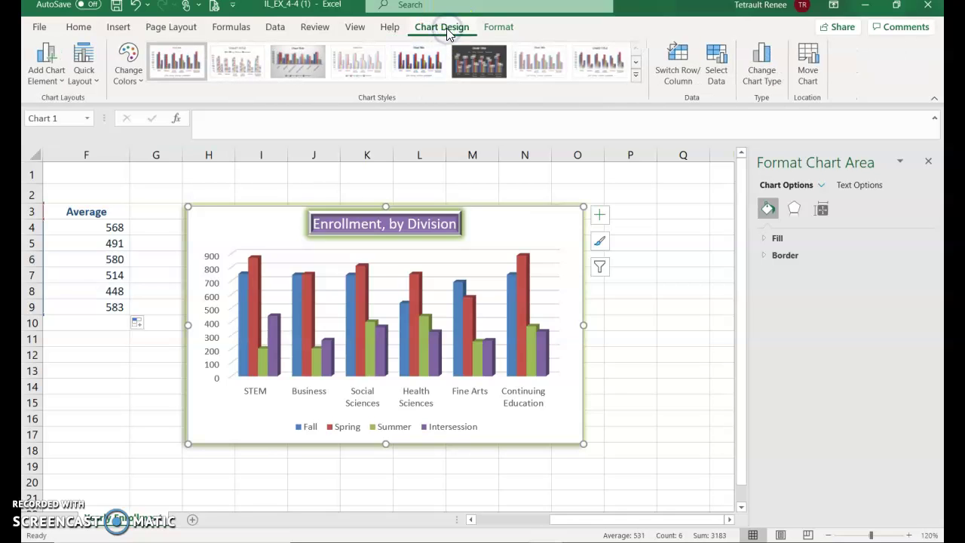
pyautogui.click(716, 75)
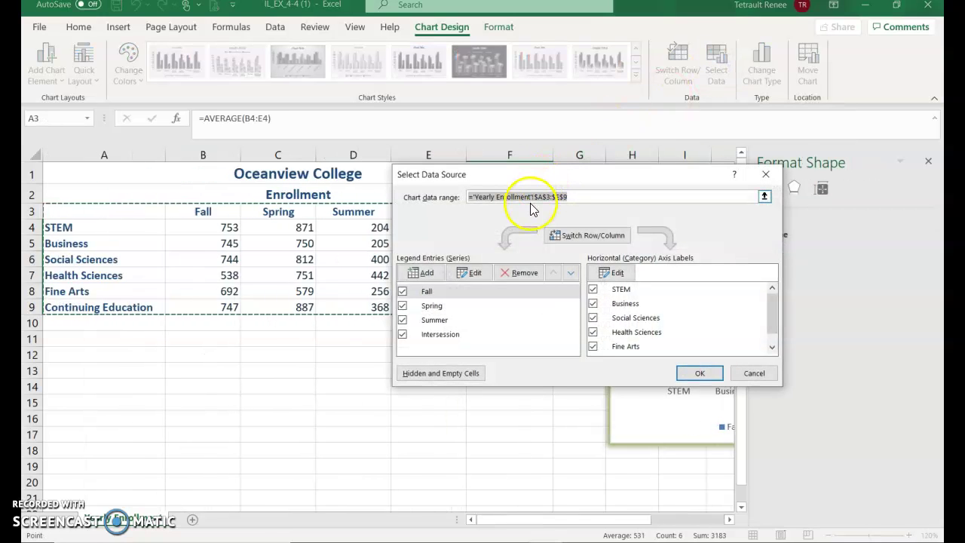
pyautogui.moveTo(543, 176); pyautogui.dragTo(507, 335)
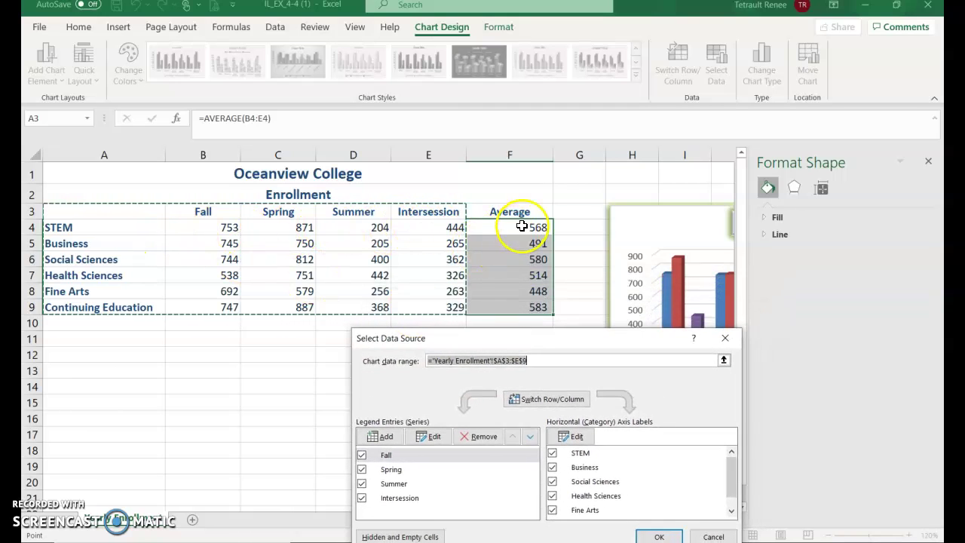
pyautogui.moveTo(133, 213); pyautogui.dragTo(513, 309)
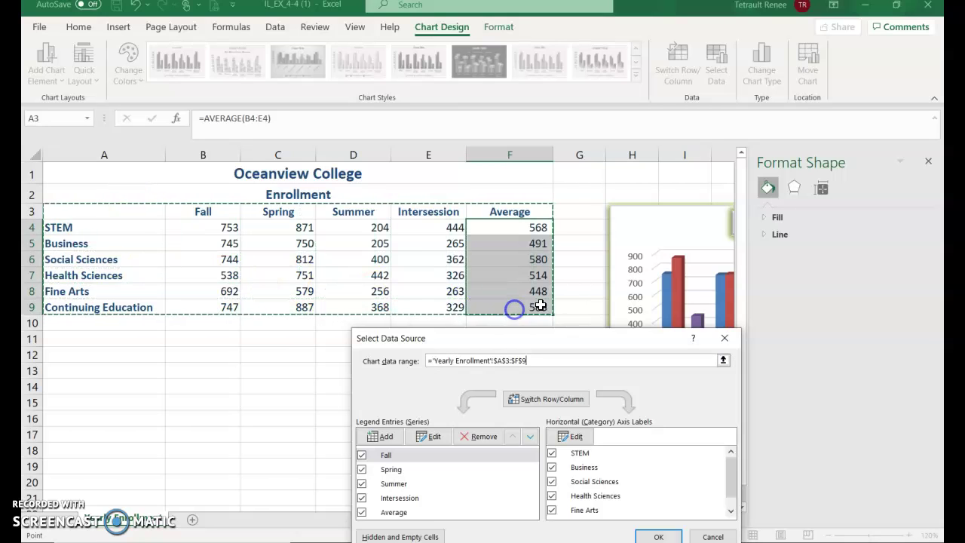
pyautogui.click(662, 536)
pyautogui.moveTo(550, 524); pyautogui.dragTo(643, 526)
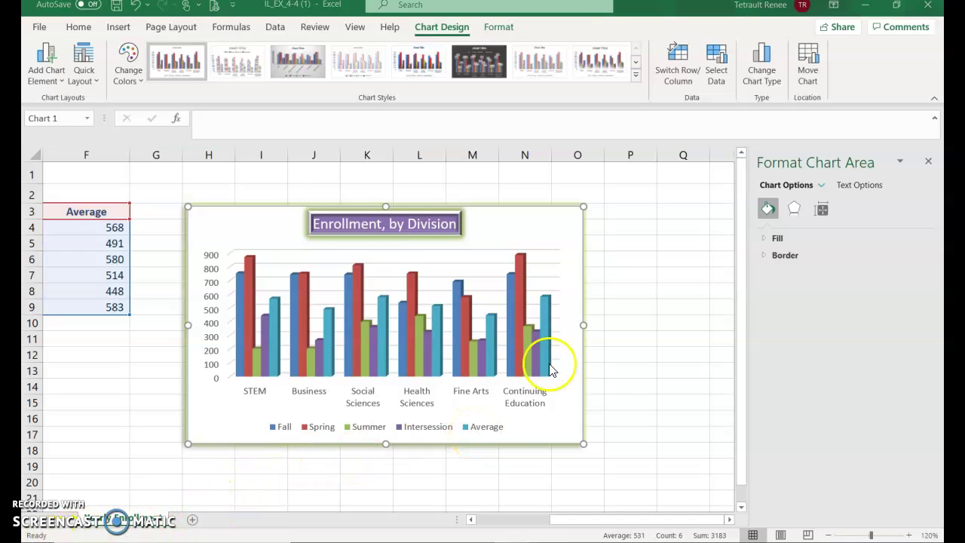
pyautogui.moveTo(546, 364)
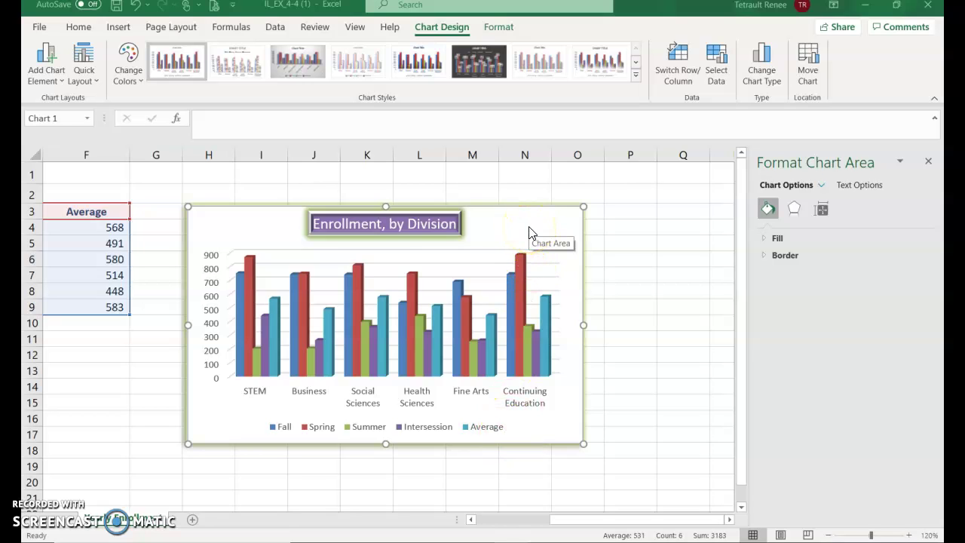
# Switch to a Combo chart with Intersession as Clustered Column and Average as Line.
pyautogui.click(756, 81)
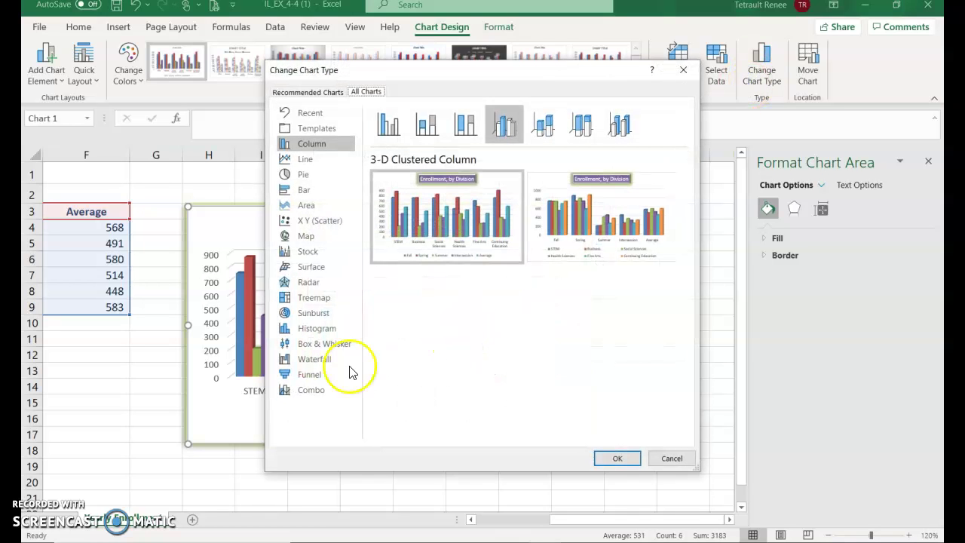
pyautogui.click(305, 394)
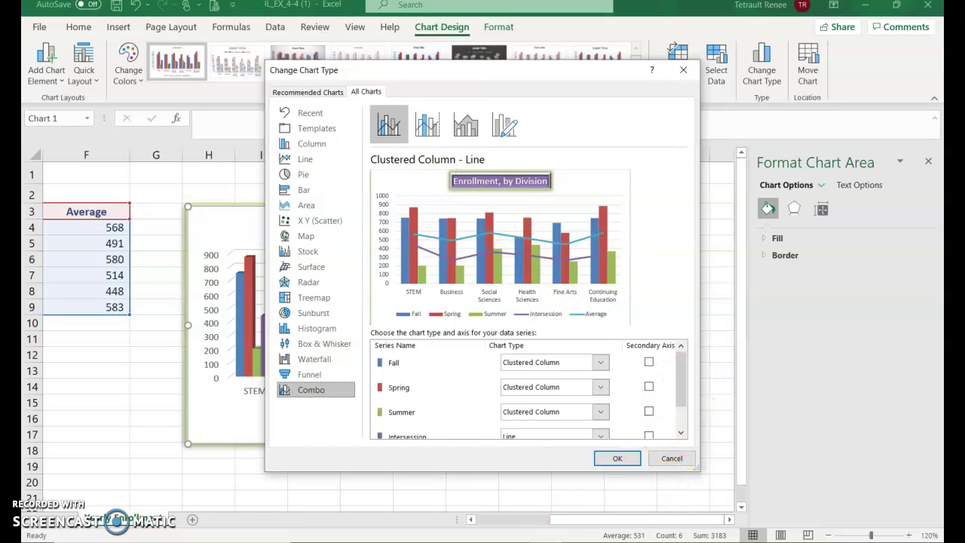
pyautogui.click(681, 376)
pyautogui.moveTo(680, 393); pyautogui.dragTo(681, 396)
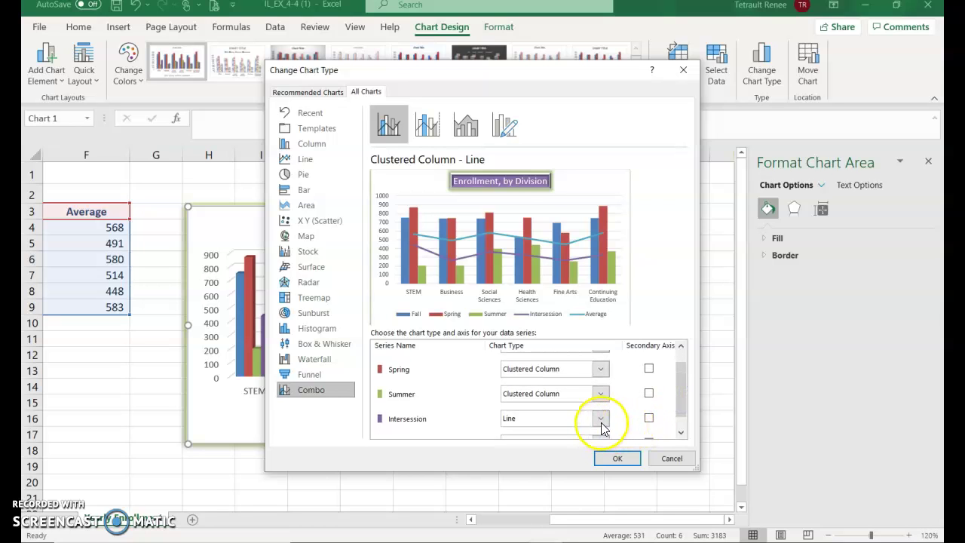
pyautogui.click(601, 420)
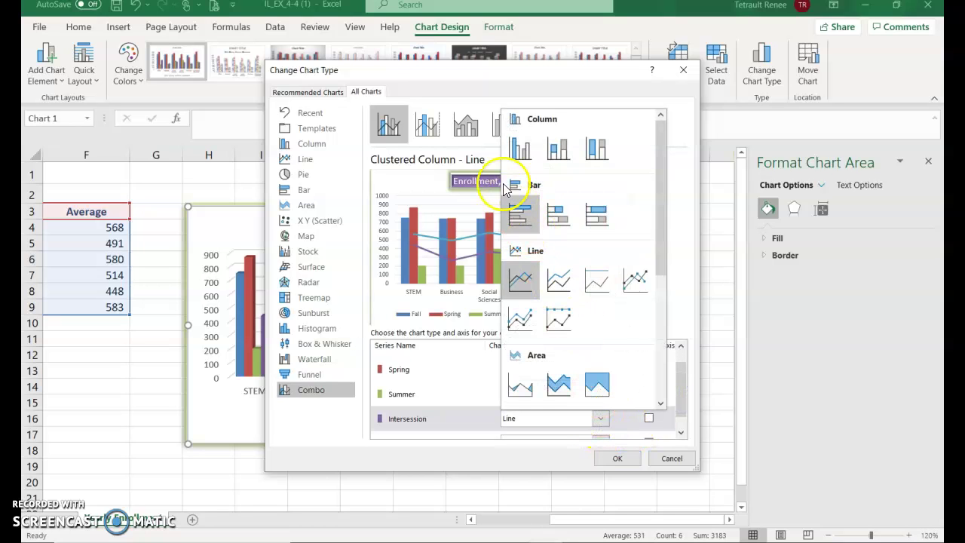
pyautogui.click(520, 148)
pyautogui.moveTo(681, 398); pyautogui.dragTo(681, 418)
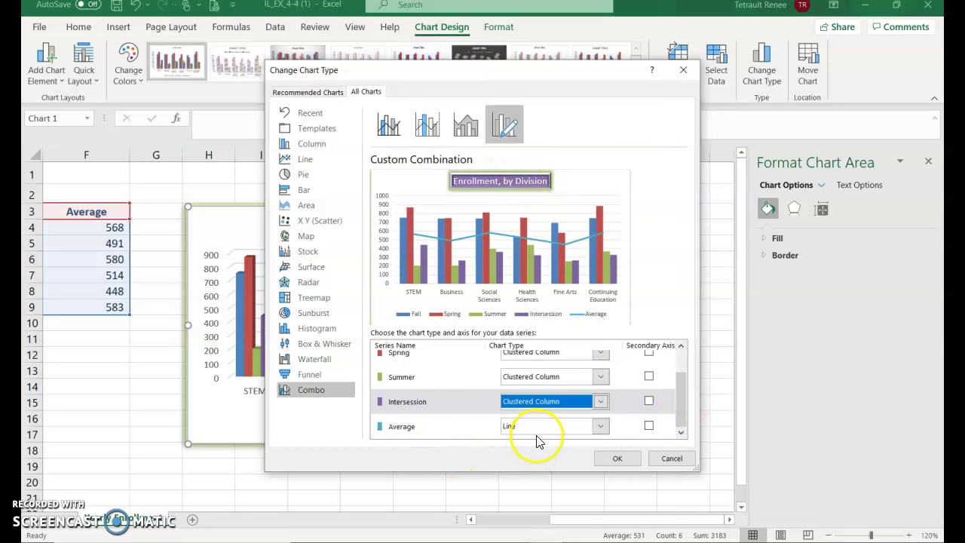
pyautogui.click(613, 460)
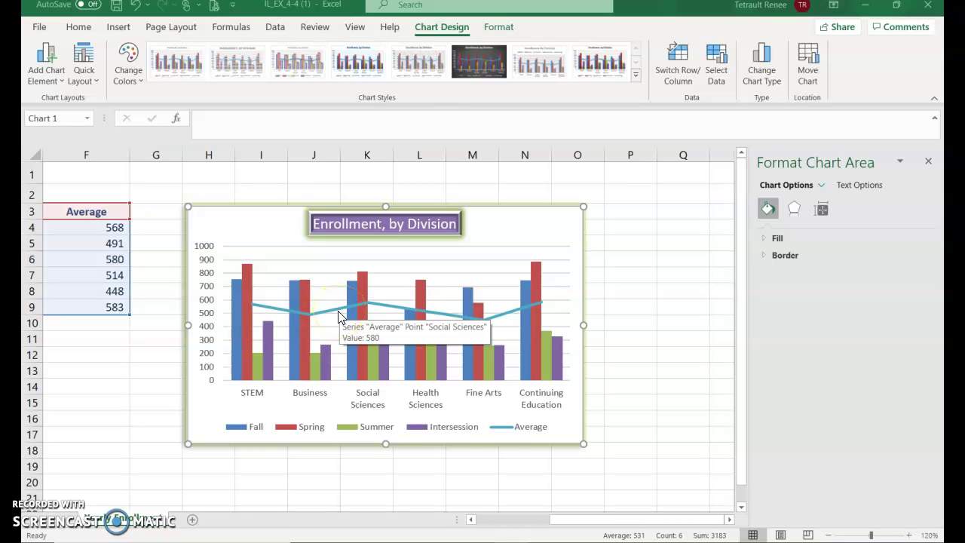
# Turn on Data Labels for the Average line series, showing values from 568 to 583.
pyautogui.click(338, 315)
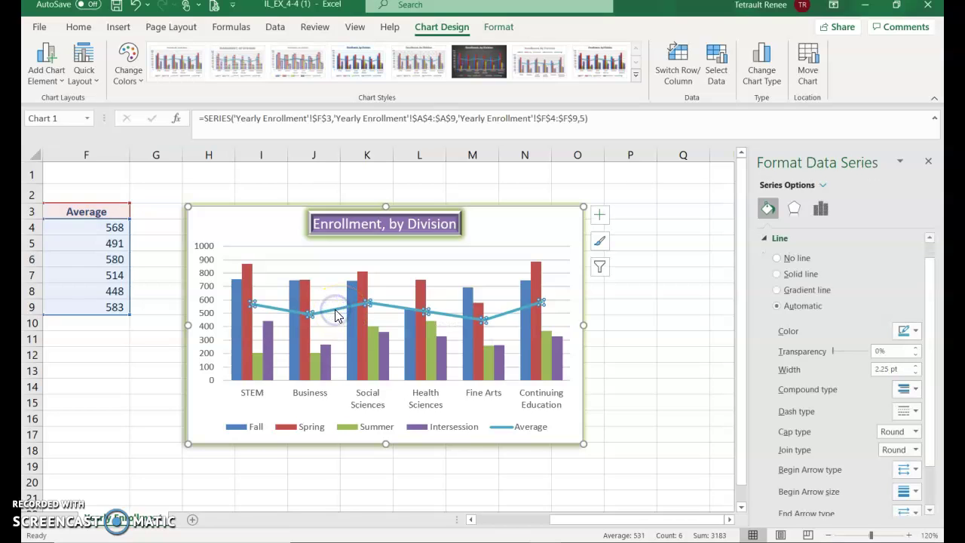
pyautogui.click(602, 217)
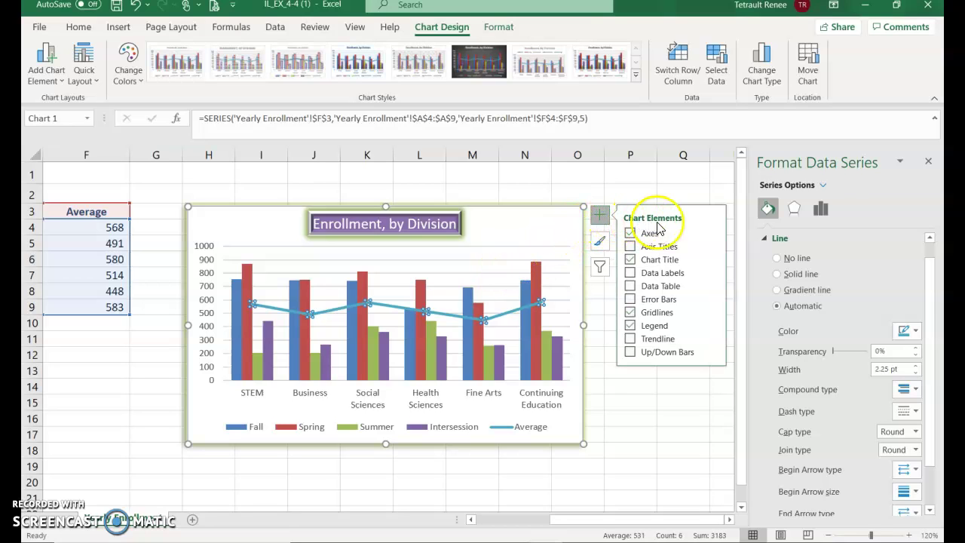
pyautogui.click(631, 274)
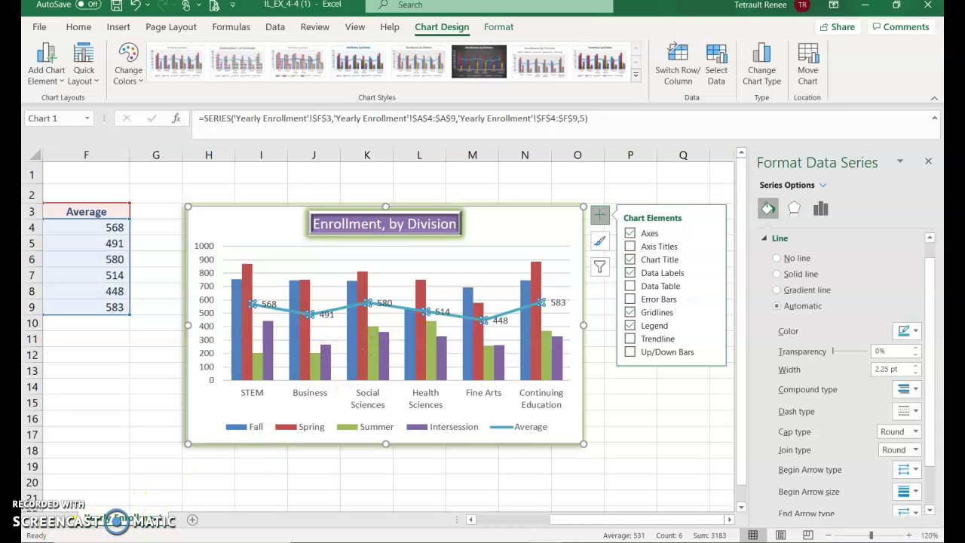
pyautogui.click(115, 31)
# Create a custom chart footer: current date left, author's name centre, file name right.
pyautogui.click(115, 32)
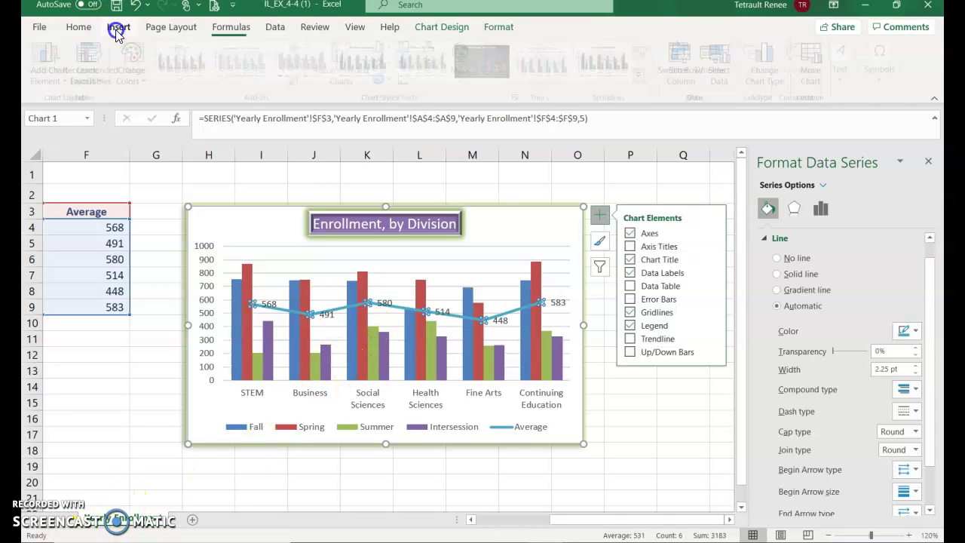
pyautogui.click(844, 60)
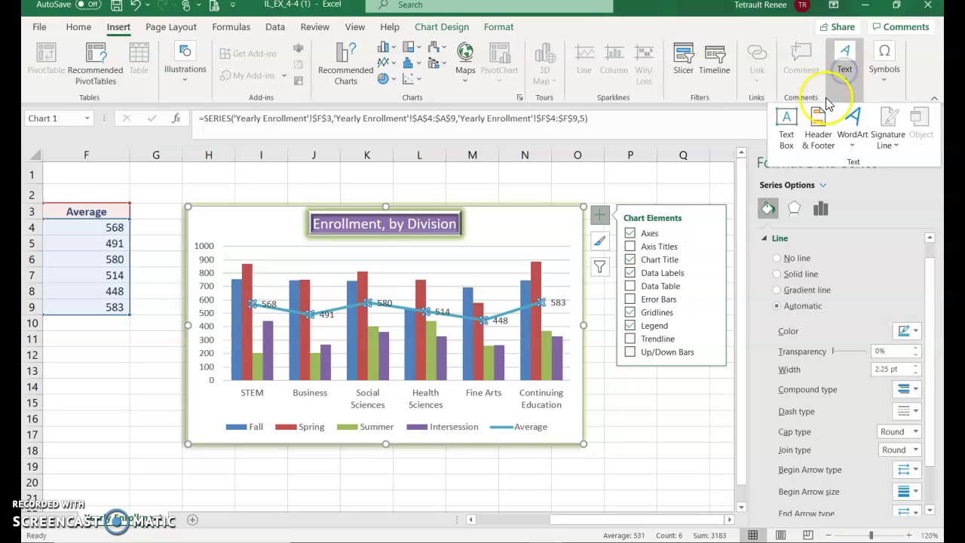
pyautogui.click(817, 121)
pyautogui.click(580, 343)
pyautogui.click(538, 460)
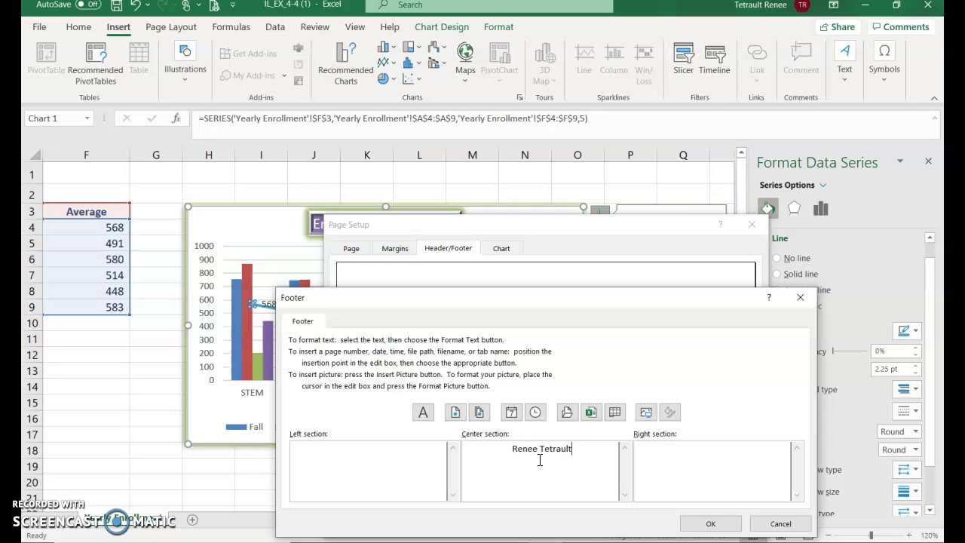
pyautogui.write('Renee Tetrault')
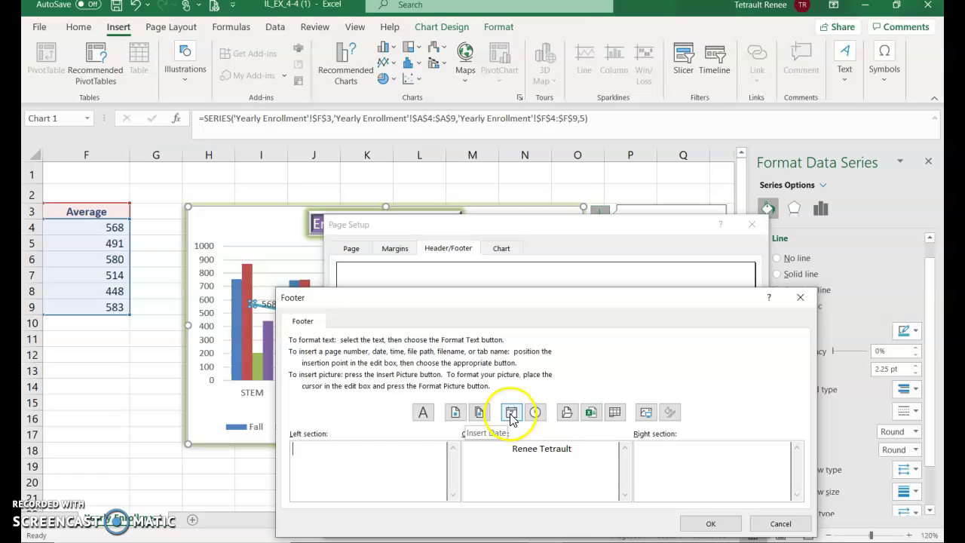
pyautogui.click(512, 413)
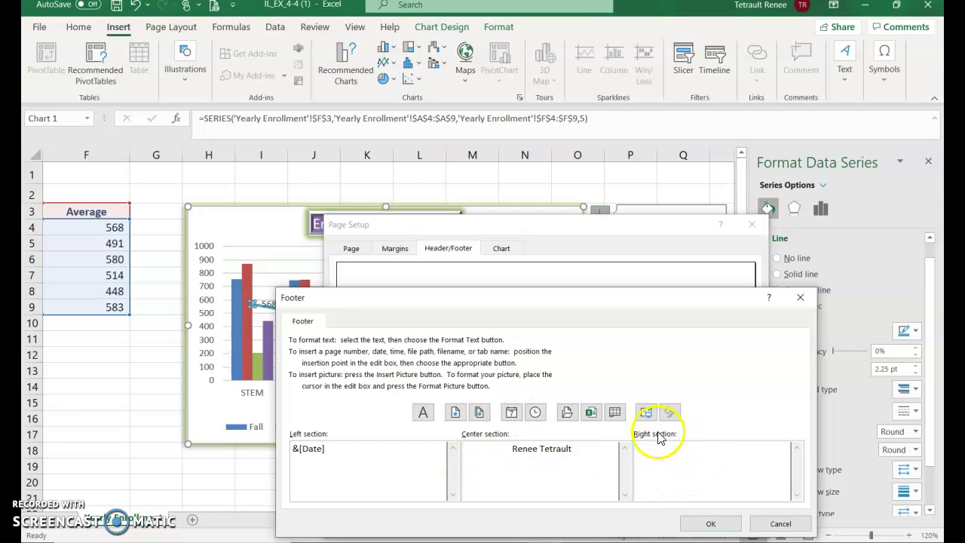
pyautogui.click(591, 415)
pyautogui.click(722, 523)
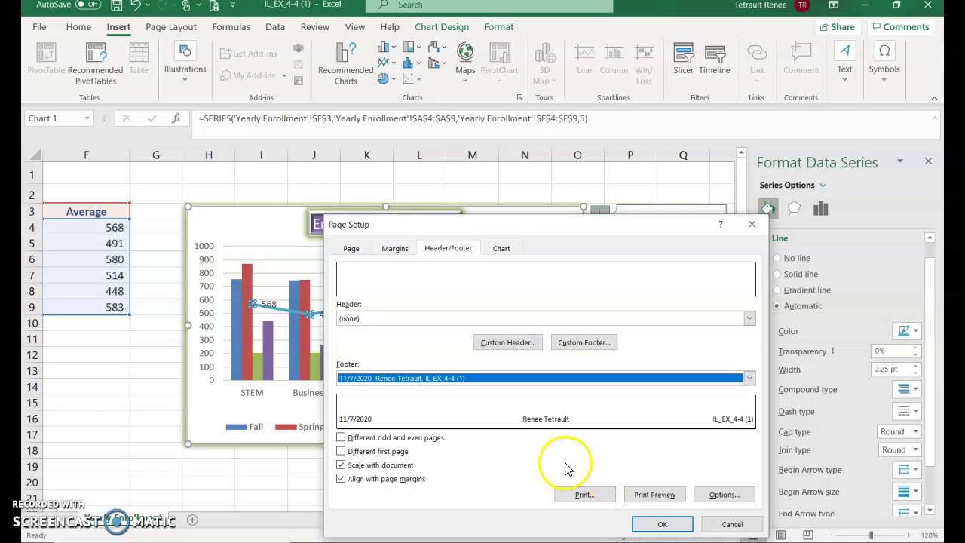